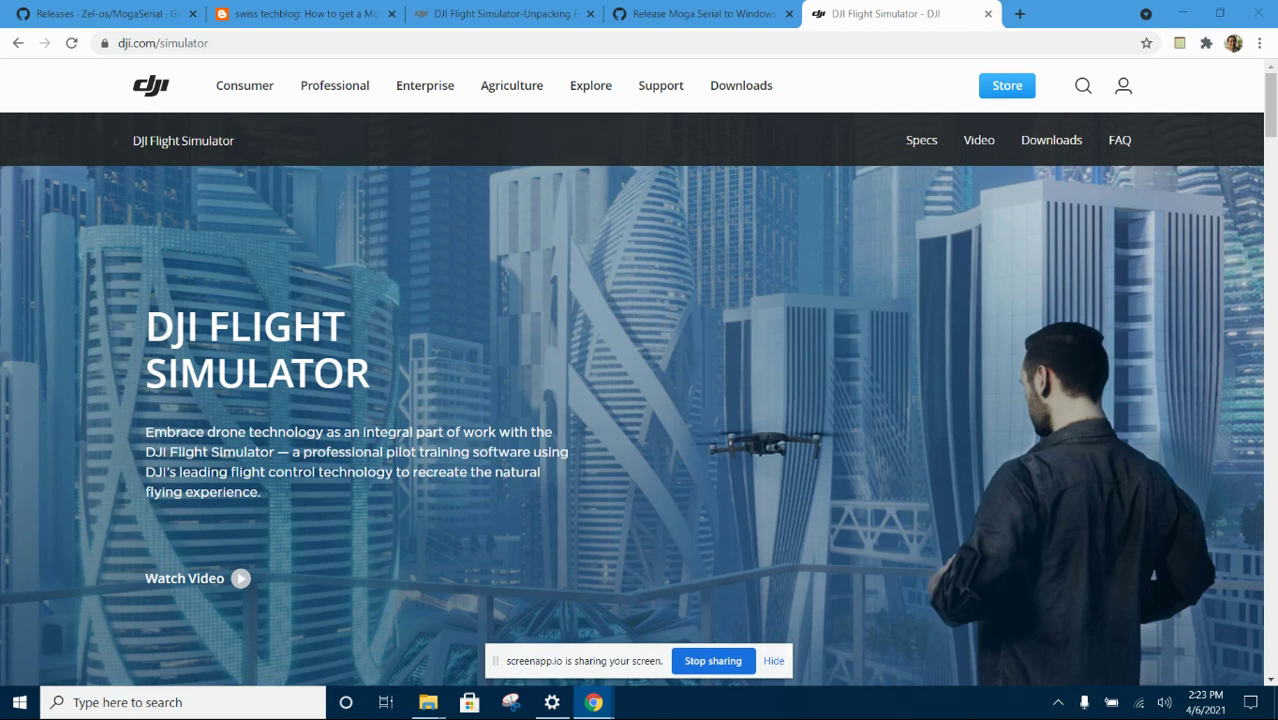
Hide the screen-sharing bar, browse the simulator page, and open the 'DJI Flight Simulator-Unpacking' forum thread.
{"action": "left_click", "coordinate": [773, 661]}
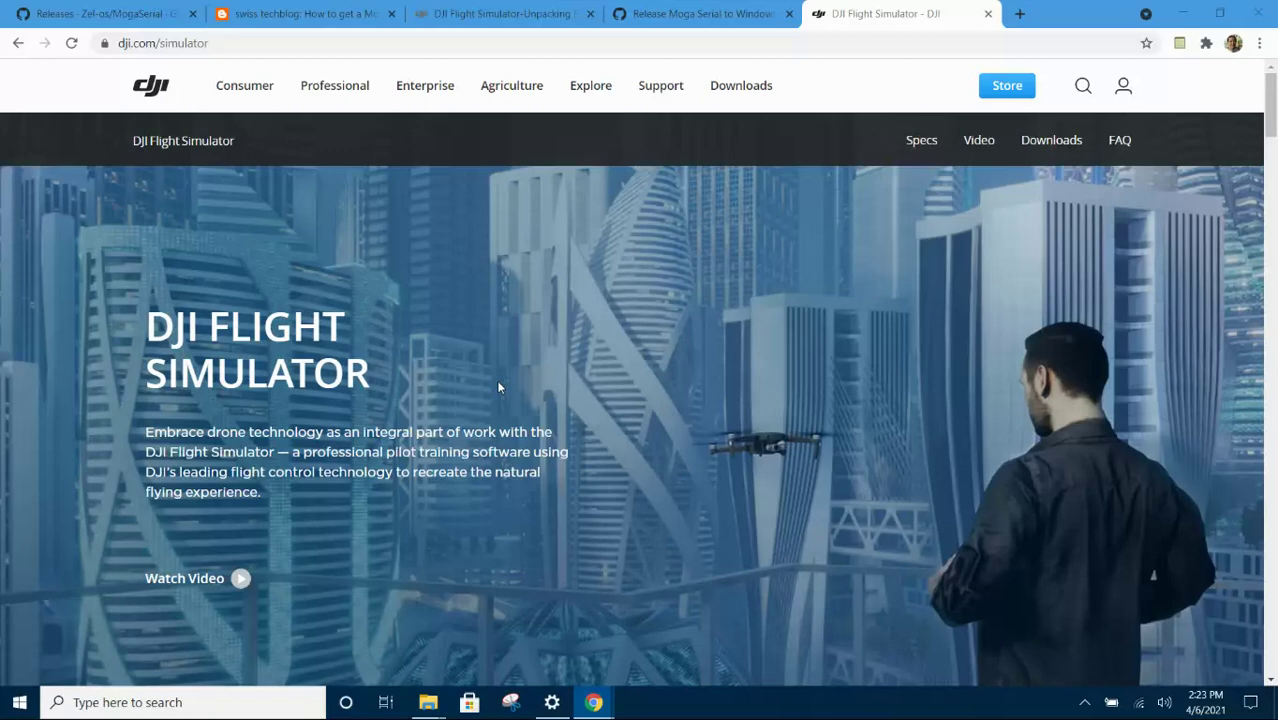
{"action": "scroll", "coordinate": [270, 372], "scroll_direction": "down", "scroll_amount": 2}
{"action": "scroll", "coordinate": [270, 370], "scroll_direction": "up", "scroll_amount": 1}
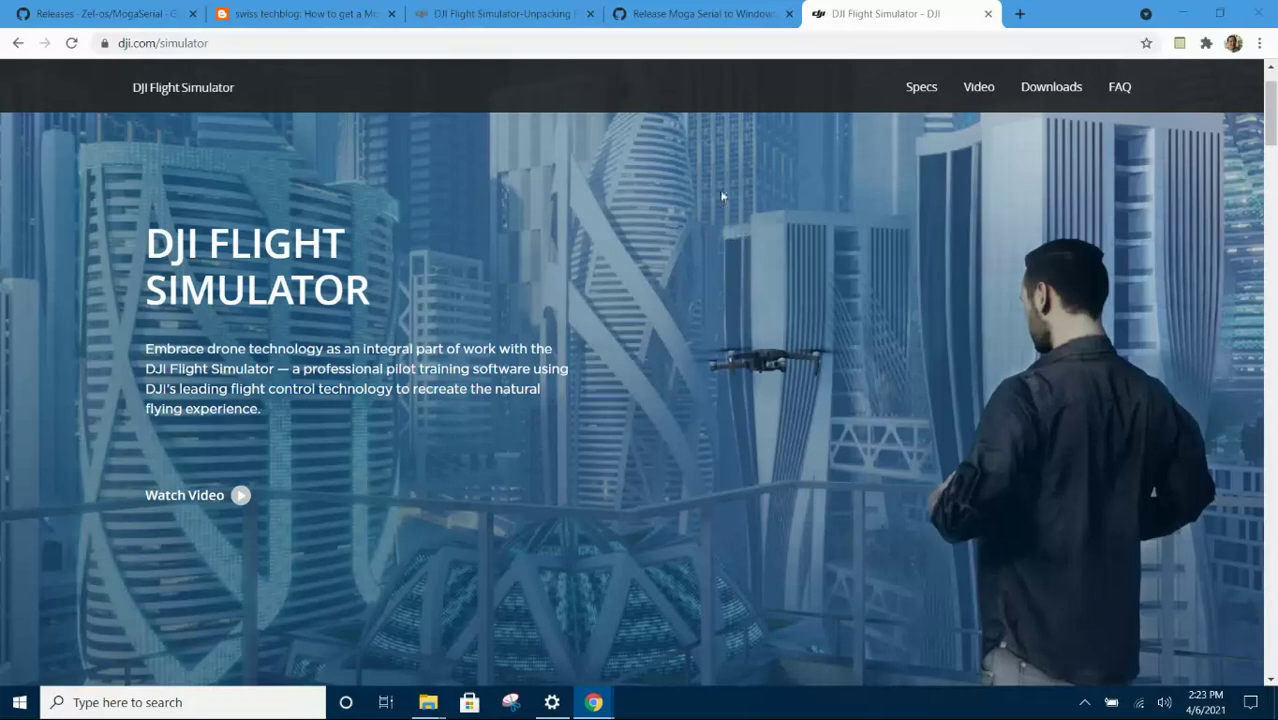
{"action": "scroll", "coordinate": [440, 280], "scroll_direction": "down", "scroll_amount": 1}
{"action": "scroll", "coordinate": [350, 316], "scroll_direction": "up", "scroll_amount": 1}
{"action": "scroll", "coordinate": [380, 300], "scroll_direction": "down", "scroll_amount": 2}
{"action": "scroll", "coordinate": [386, 305], "scroll_direction": "down", "scroll_amount": 2}
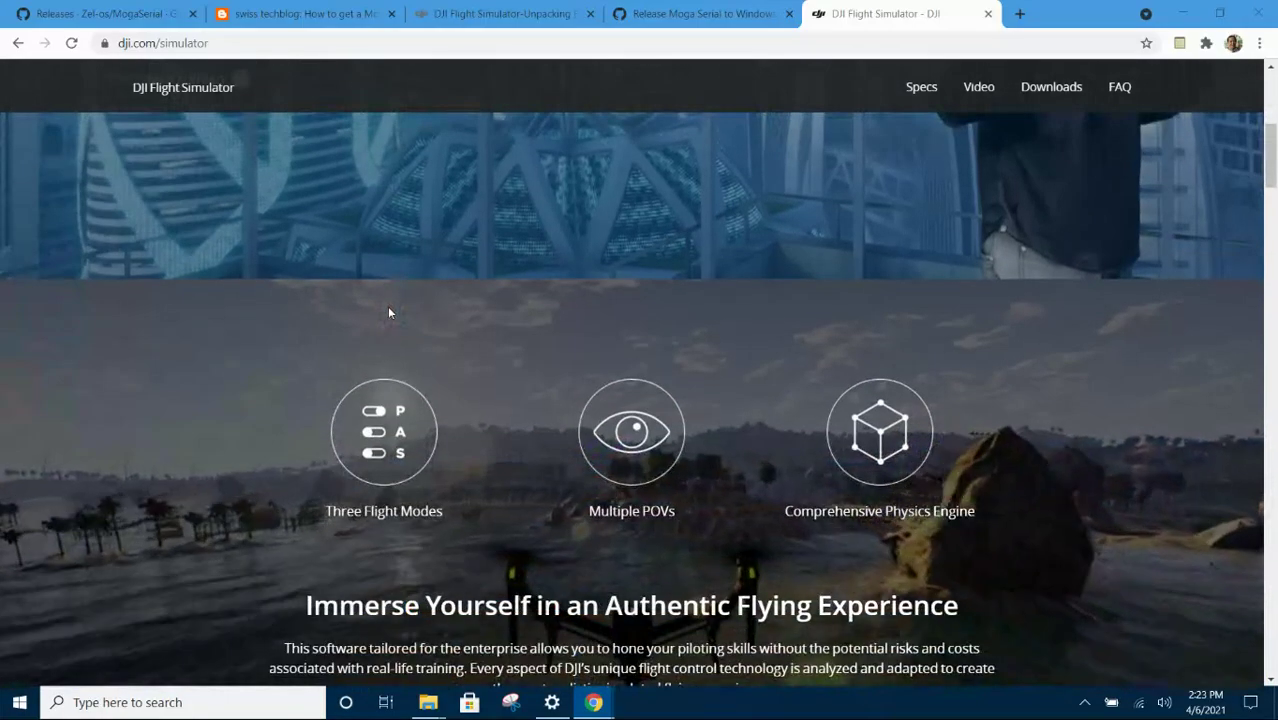
{"action": "scroll", "coordinate": [387, 306], "scroll_direction": "up", "scroll_amount": 4}
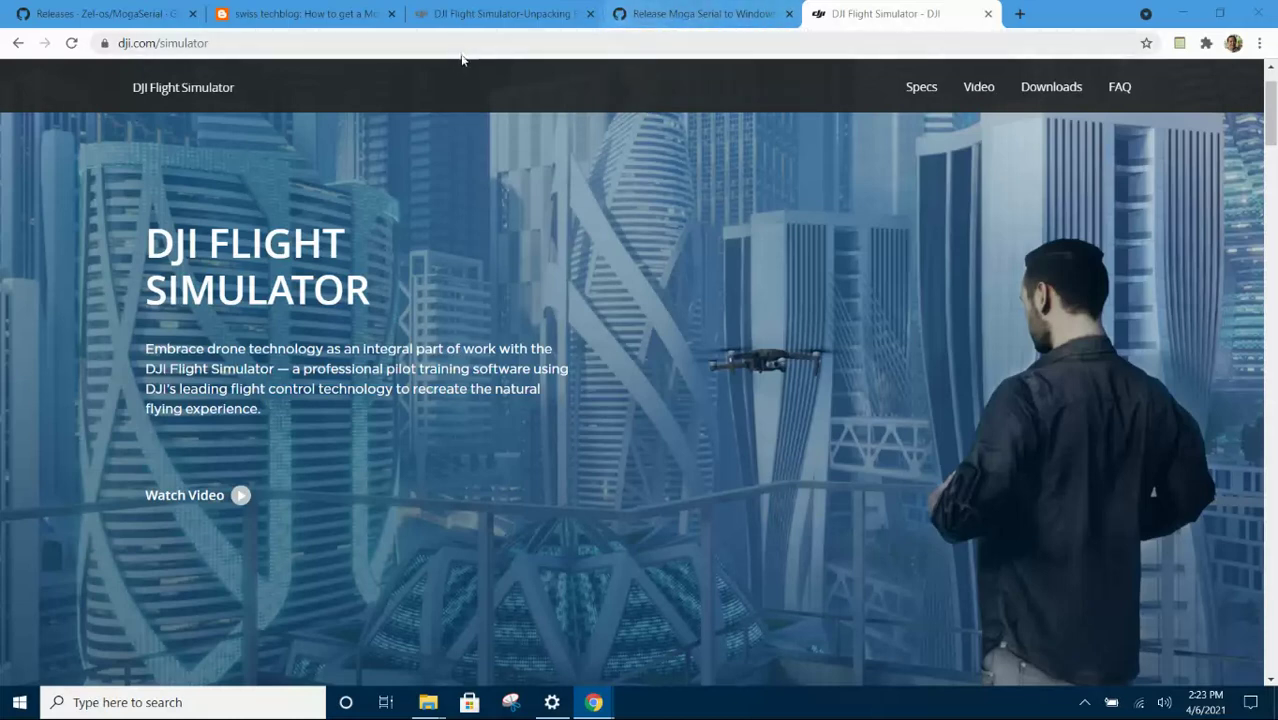
{"action": "left_click", "coordinate": [510, 28]}
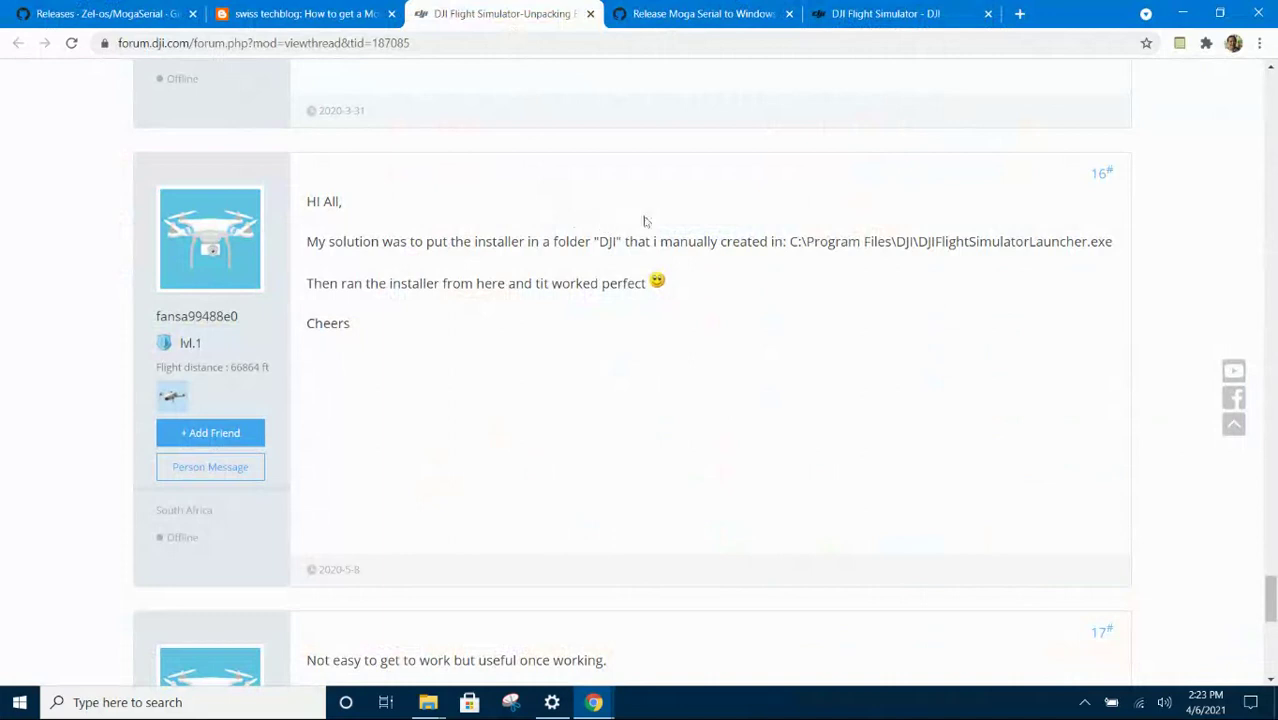
Search Google in a new tab for 'dji flight simulator unpacking error 007_002' and select the query.
{"action": "left_click", "coordinate": [675, 22]}
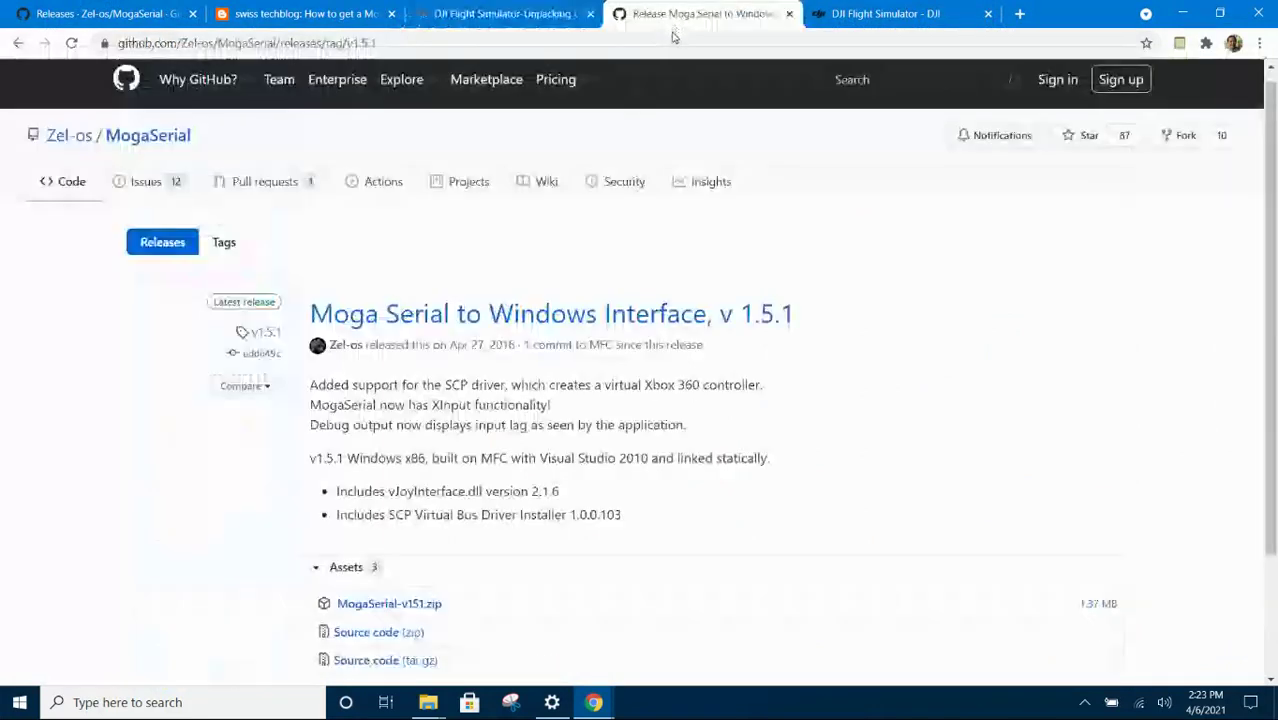
{"action": "left_click", "coordinate": [1022, 16]}
{"action": "type", "text": "d"}
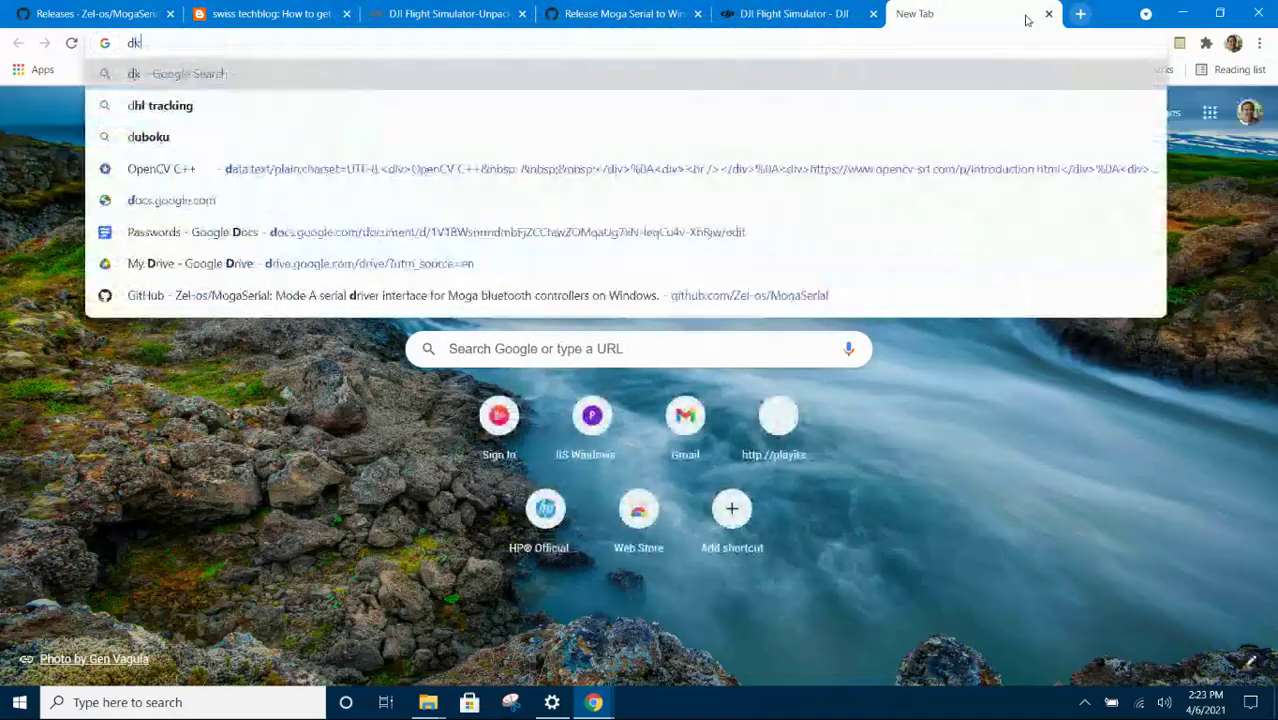
{"action": "type", "text": "k"}
{"action": "key", "text": "BackSpace"}
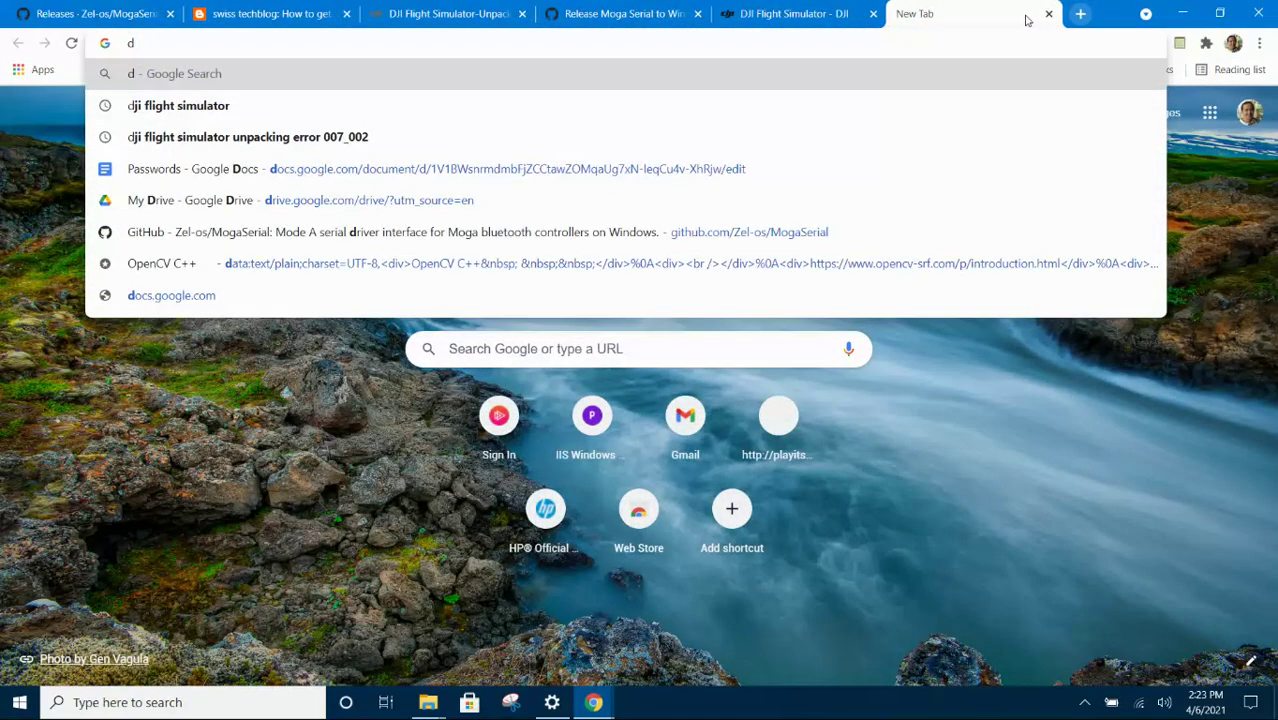
{"action": "left_click", "coordinate": [136, 137]}
{"action": "left_click_drag", "start_coordinate": [428, 101], "coordinate": [351, 101]}
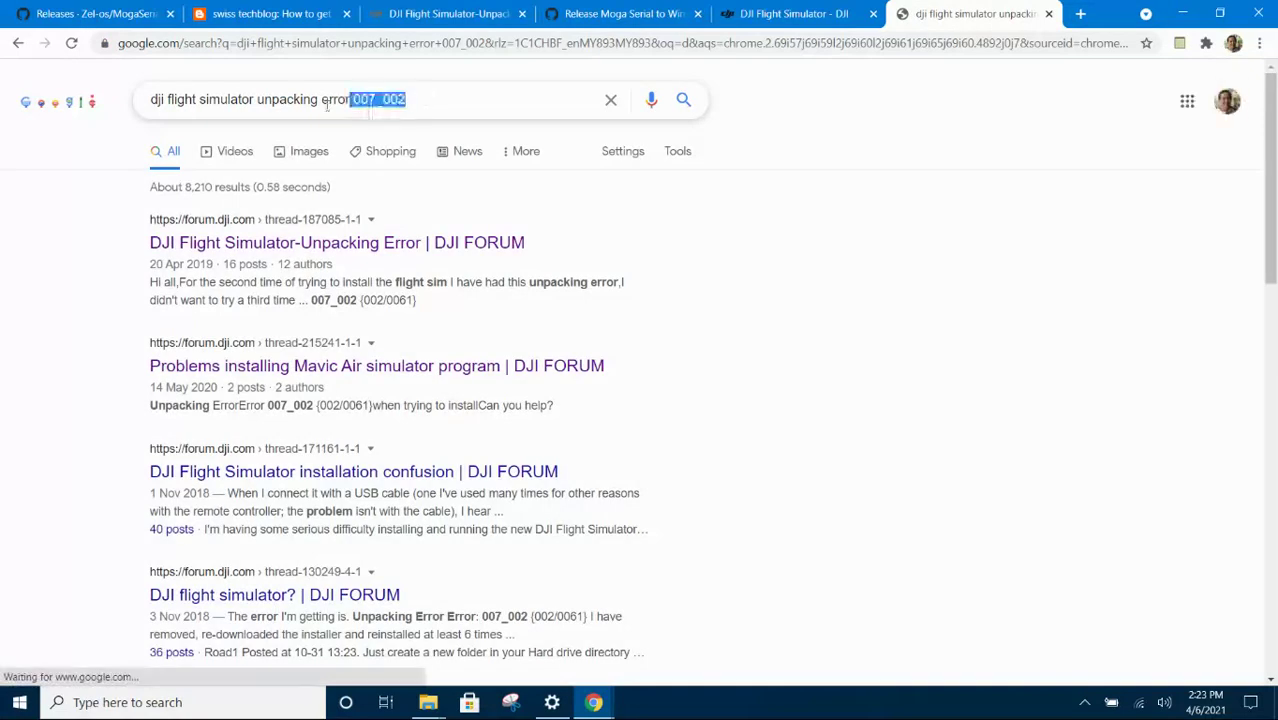
{"action": "triple_click", "coordinate": [326, 100]}
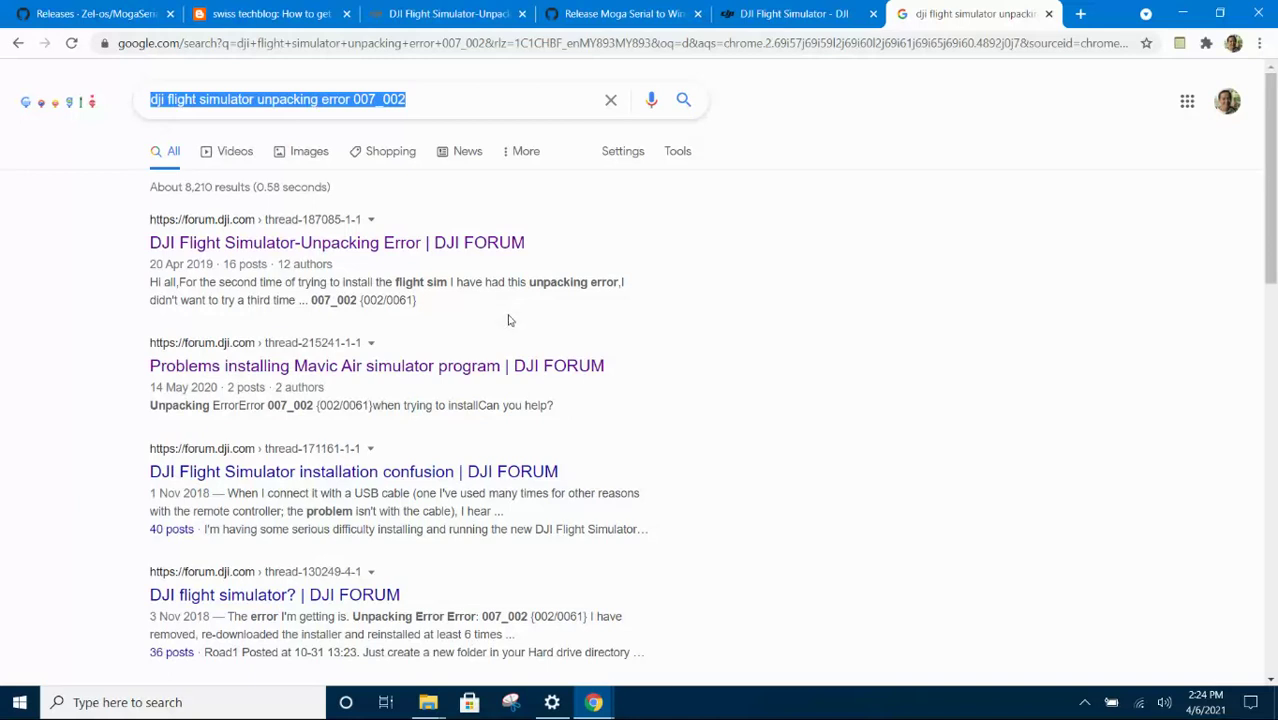
Bring up the dji flight simulator Explorer window and open the DFS folder on Local Disk (C:).
{"action": "left_click", "coordinate": [438, 703]}
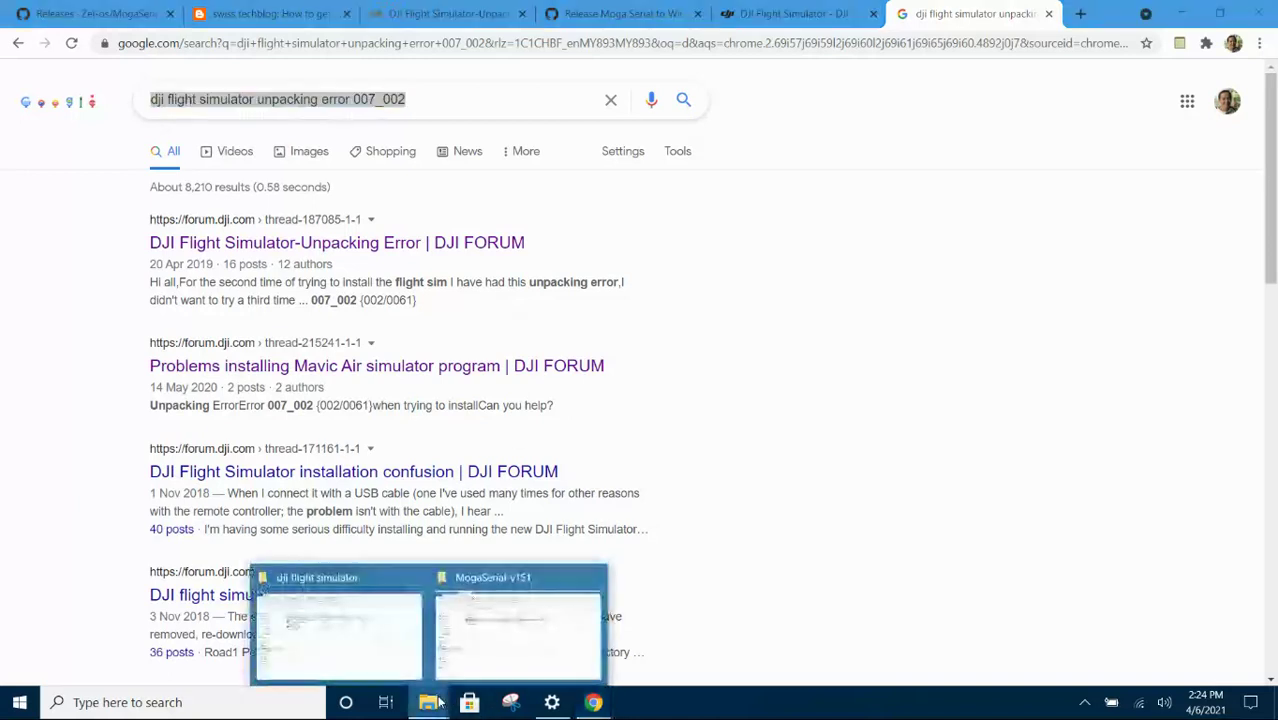
{"action": "left_click", "coordinate": [406, 625]}
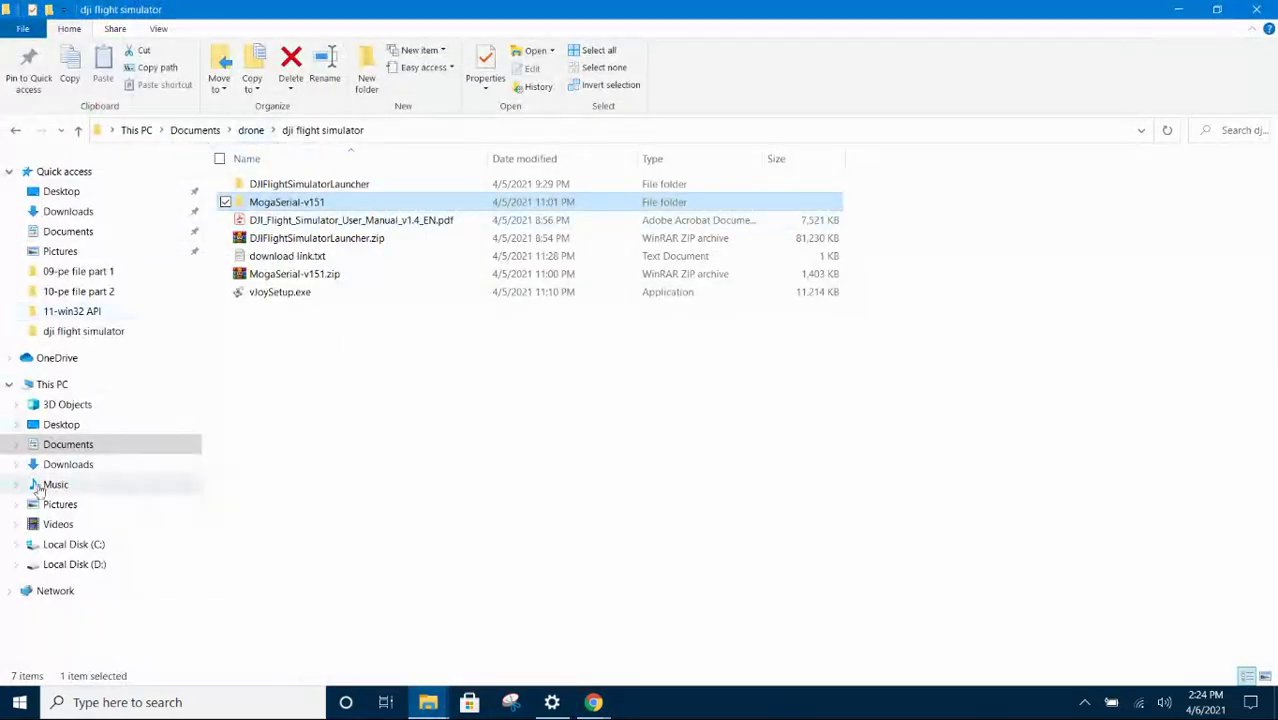
{"action": "left_click", "coordinate": [62, 546]}
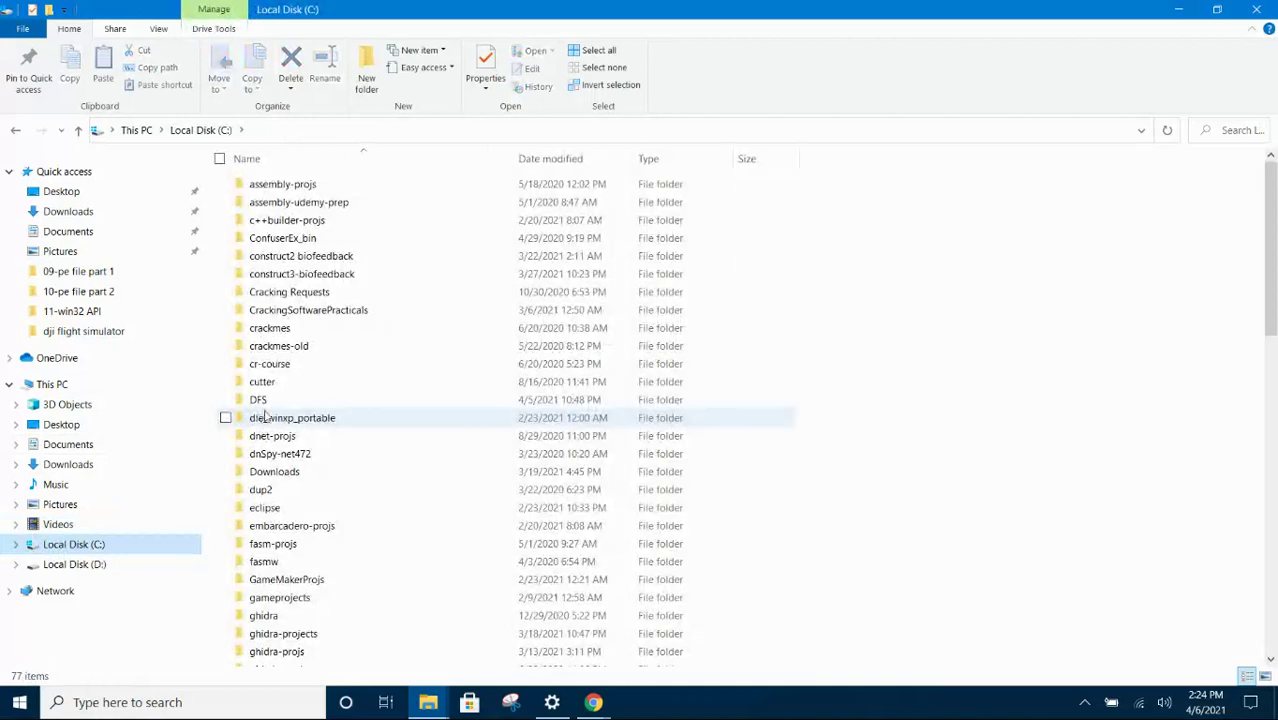
{"action": "scroll", "coordinate": [263, 417], "scroll_direction": "down", "scroll_amount": 3}
{"action": "scroll", "coordinate": [328, 428], "scroll_direction": "up", "scroll_amount": 1}
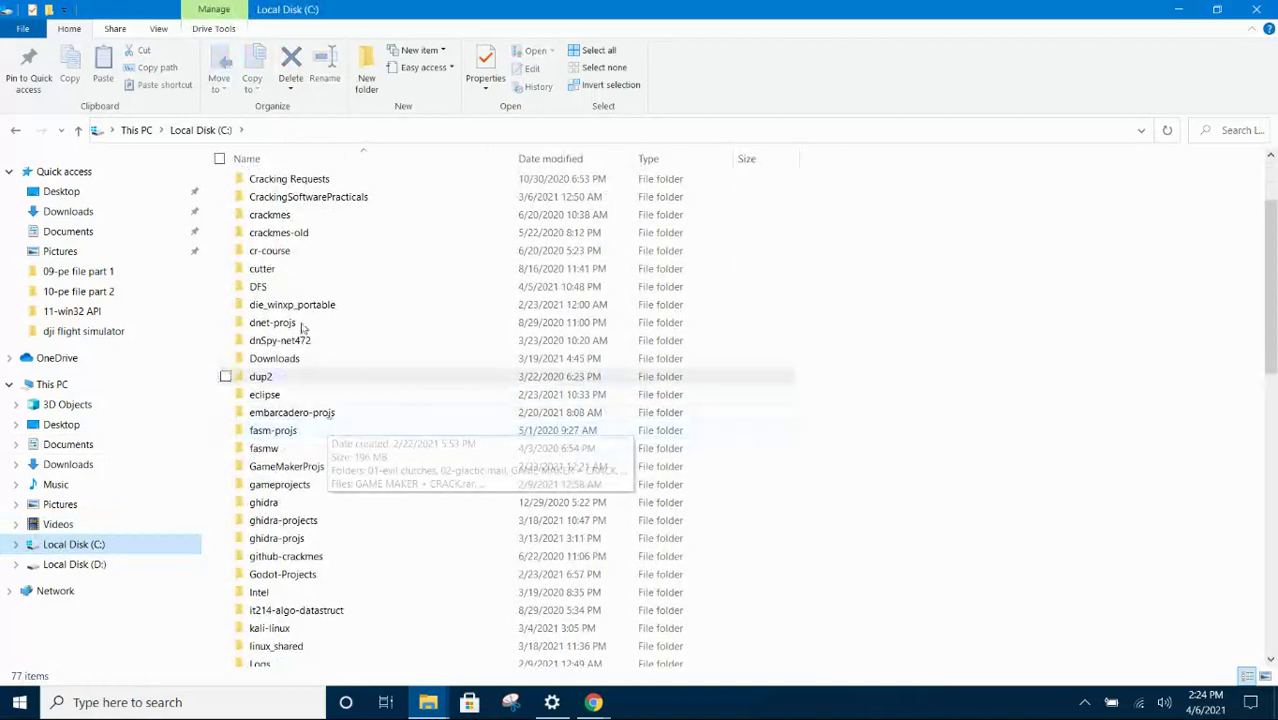
{"action": "double_click", "coordinate": [262, 288]}
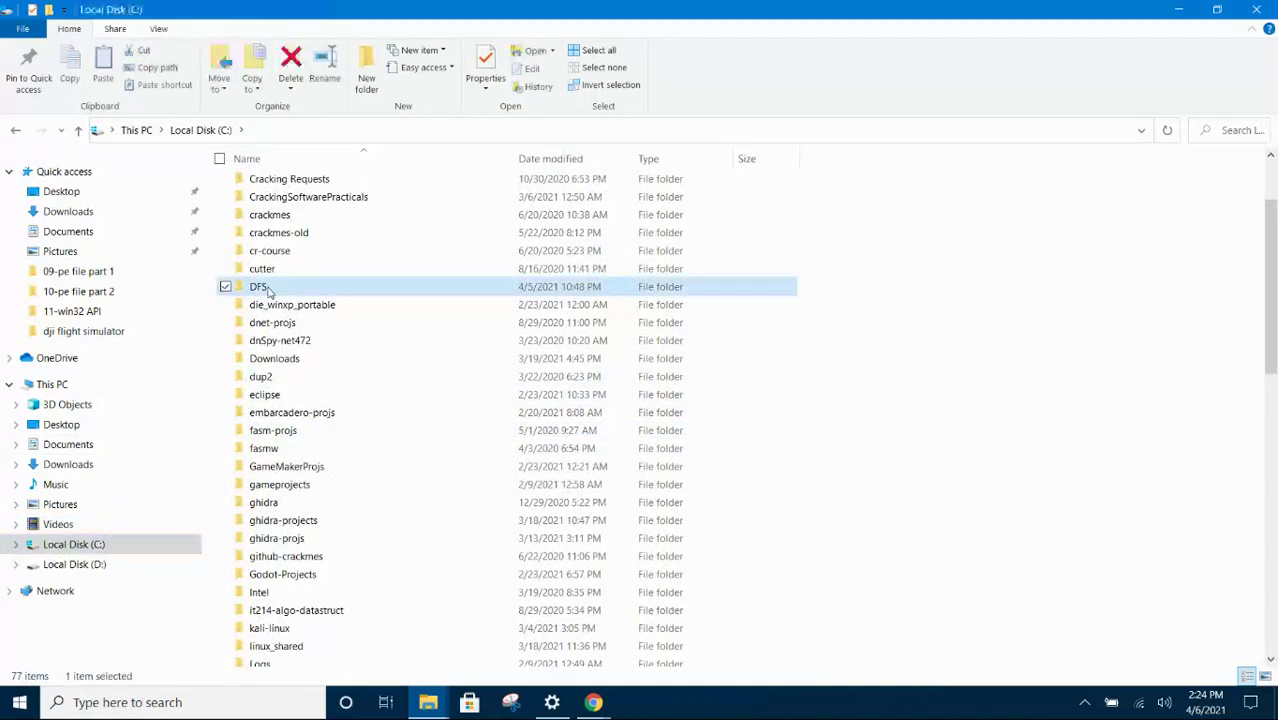
Select the full C:\DFS path in the address bar.
{"action": "left_click", "coordinate": [285, 135]}
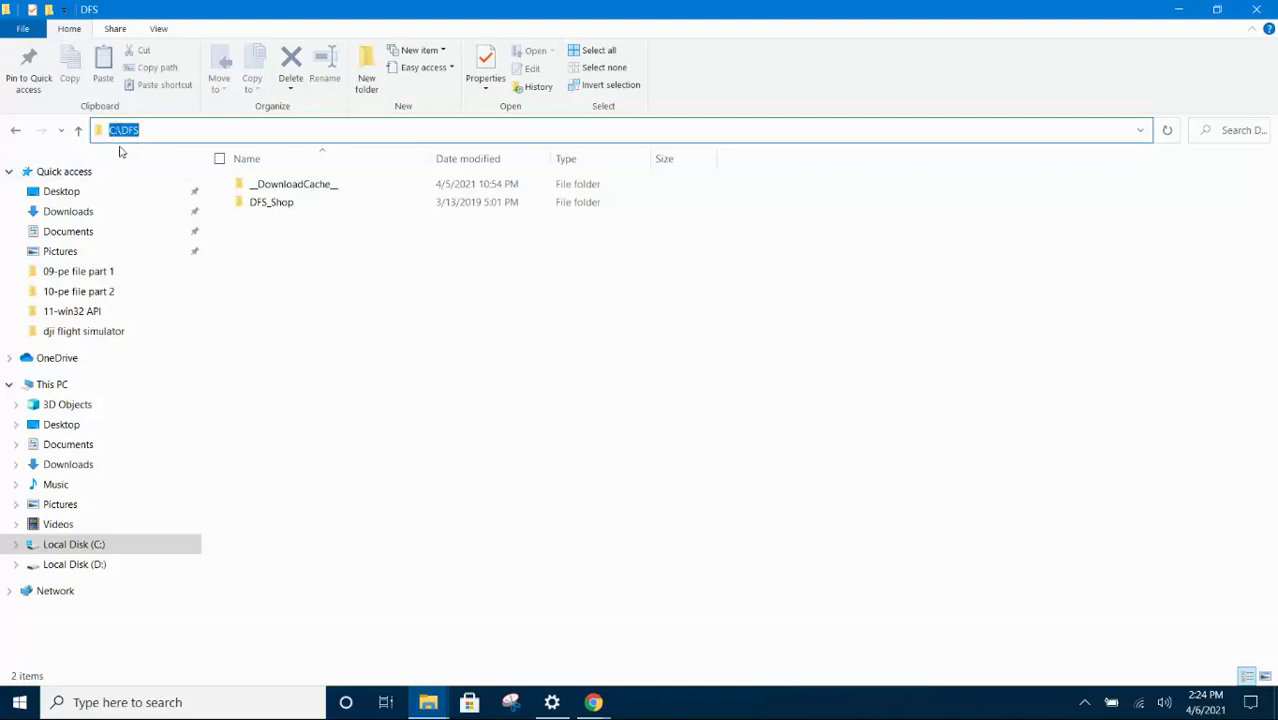
{"action": "mouse_move", "coordinate": [100, 400]}
{"action": "left_click", "coordinate": [168, 132]}
{"action": "left_click_drag", "start_coordinate": [168, 132], "coordinate": [98, 130]}
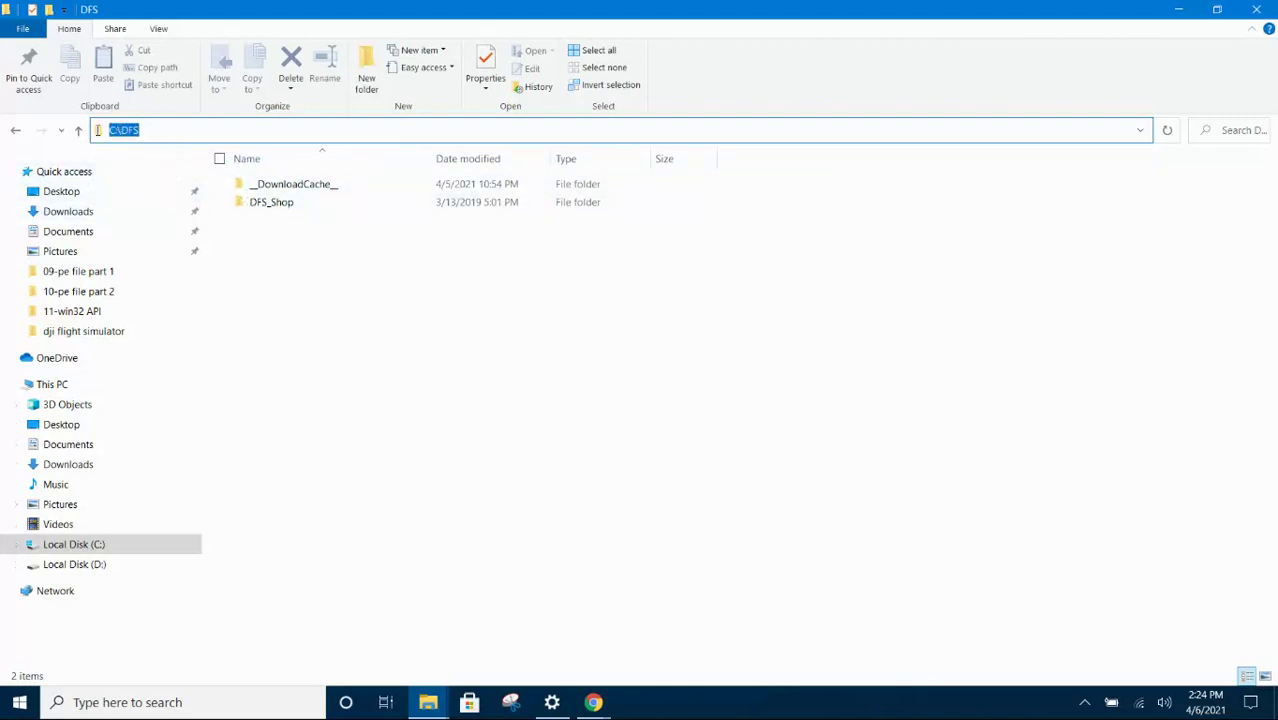
Browse to C:\Program Files\DJI, select DJIFlightSimulatorLauncher.exe, and reveal the folder path.
{"action": "left_click", "coordinate": [98, 547]}
{"action": "scroll", "coordinate": [356, 420], "scroll_direction": "down", "scroll_amount": 3}
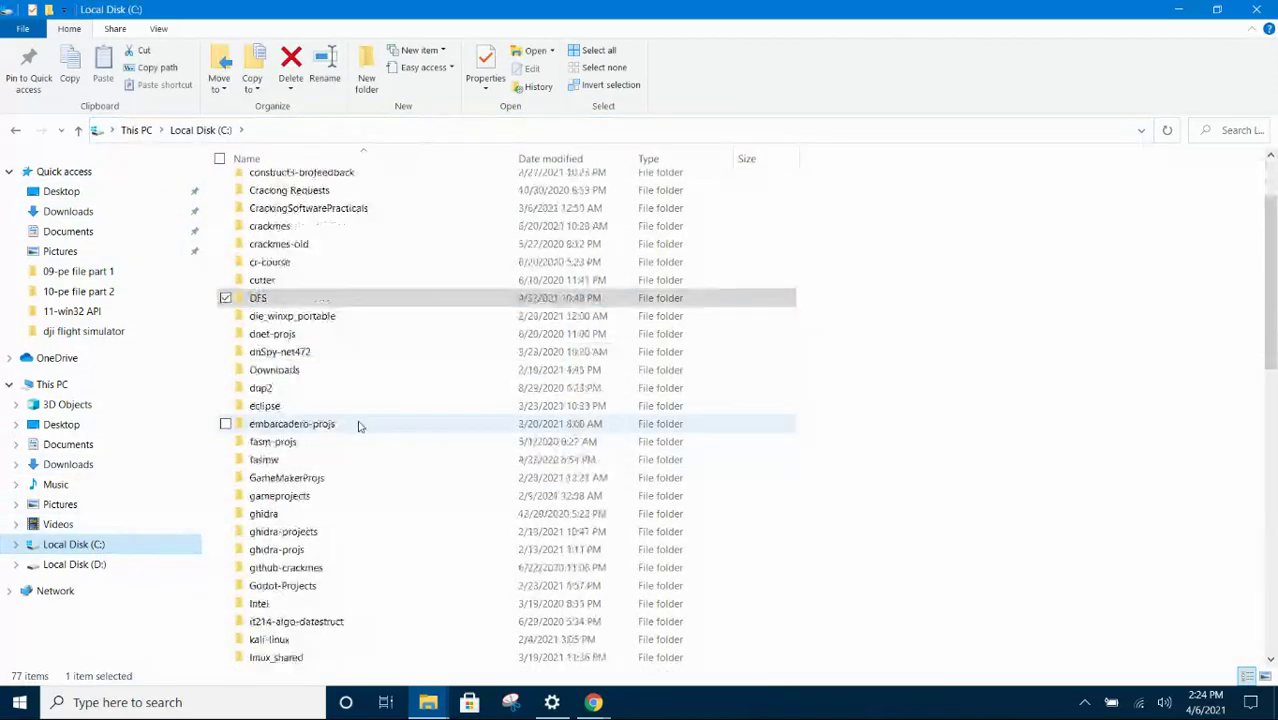
{"action": "scroll", "coordinate": [360, 431], "scroll_direction": "down", "scroll_amount": 2}
{"action": "scroll", "coordinate": [355, 440], "scroll_direction": "down", "scroll_amount": 3}
{"action": "scroll", "coordinate": [330, 462], "scroll_direction": "down", "scroll_amount": 1}
{"action": "scroll", "coordinate": [328, 478], "scroll_direction": "down", "scroll_amount": 3}
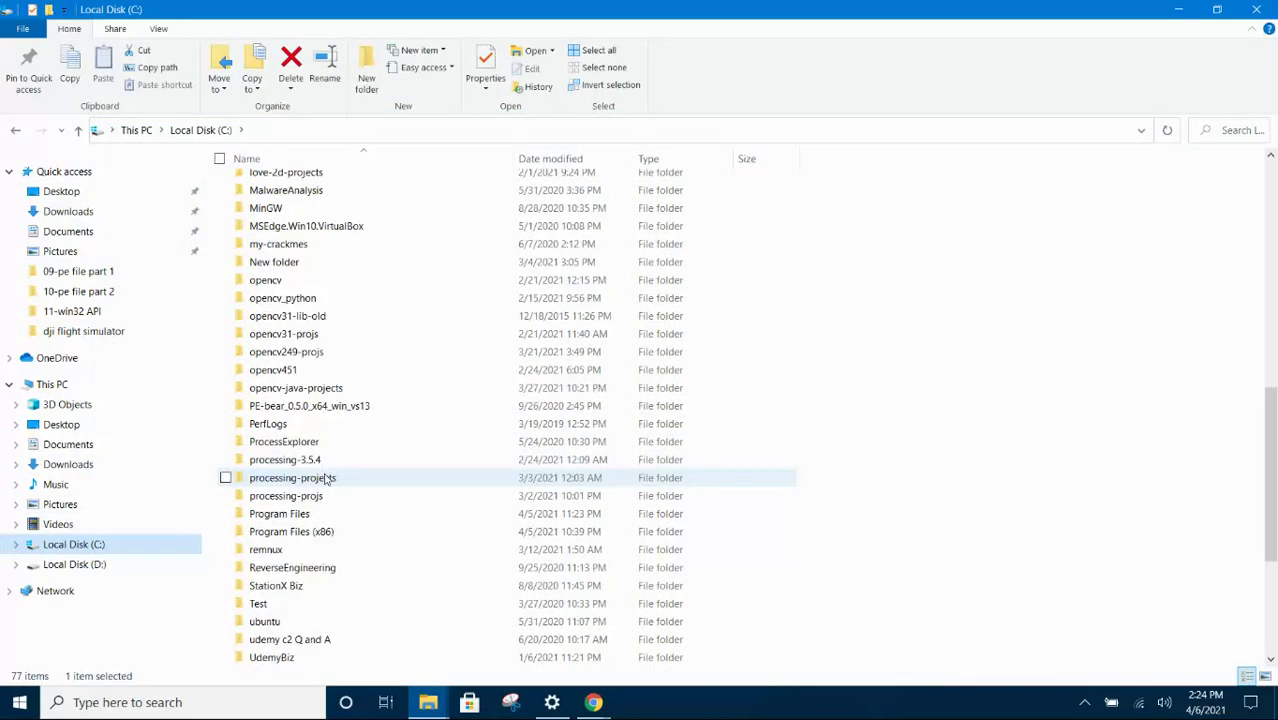
{"action": "double_click", "coordinate": [316, 514]}
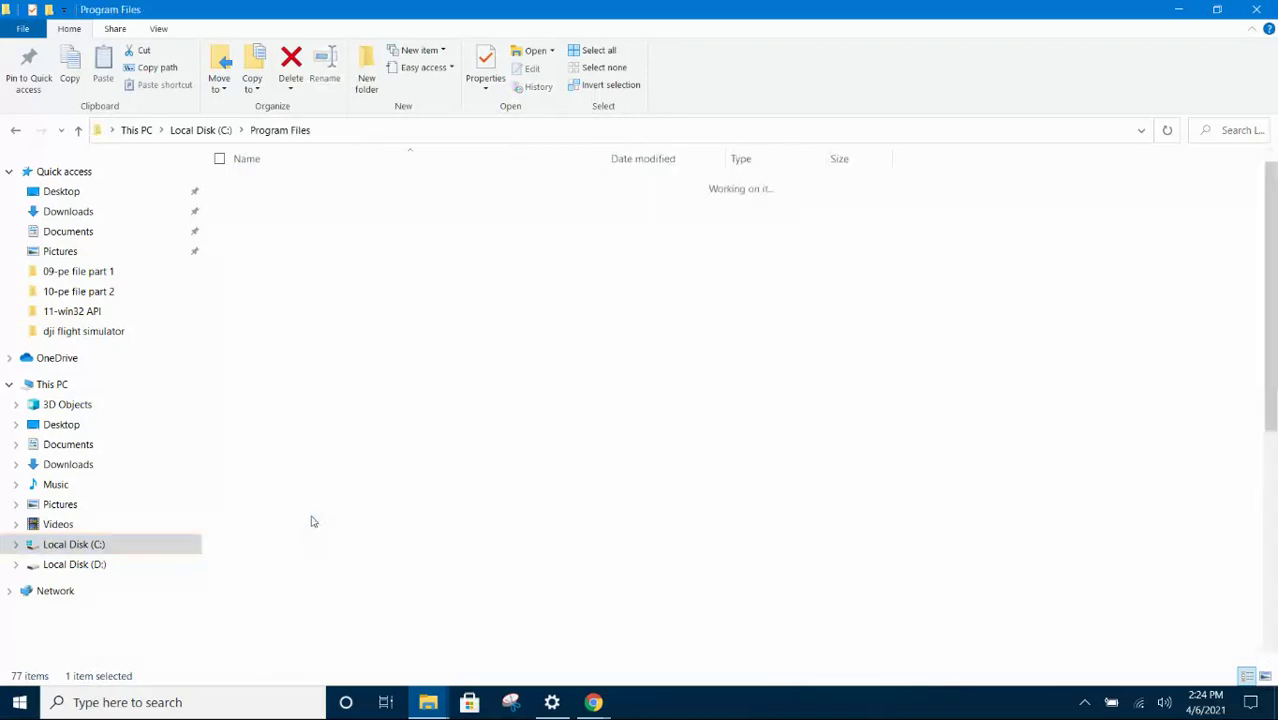
{"action": "scroll", "coordinate": [322, 296], "scroll_direction": "down", "scroll_amount": 2}
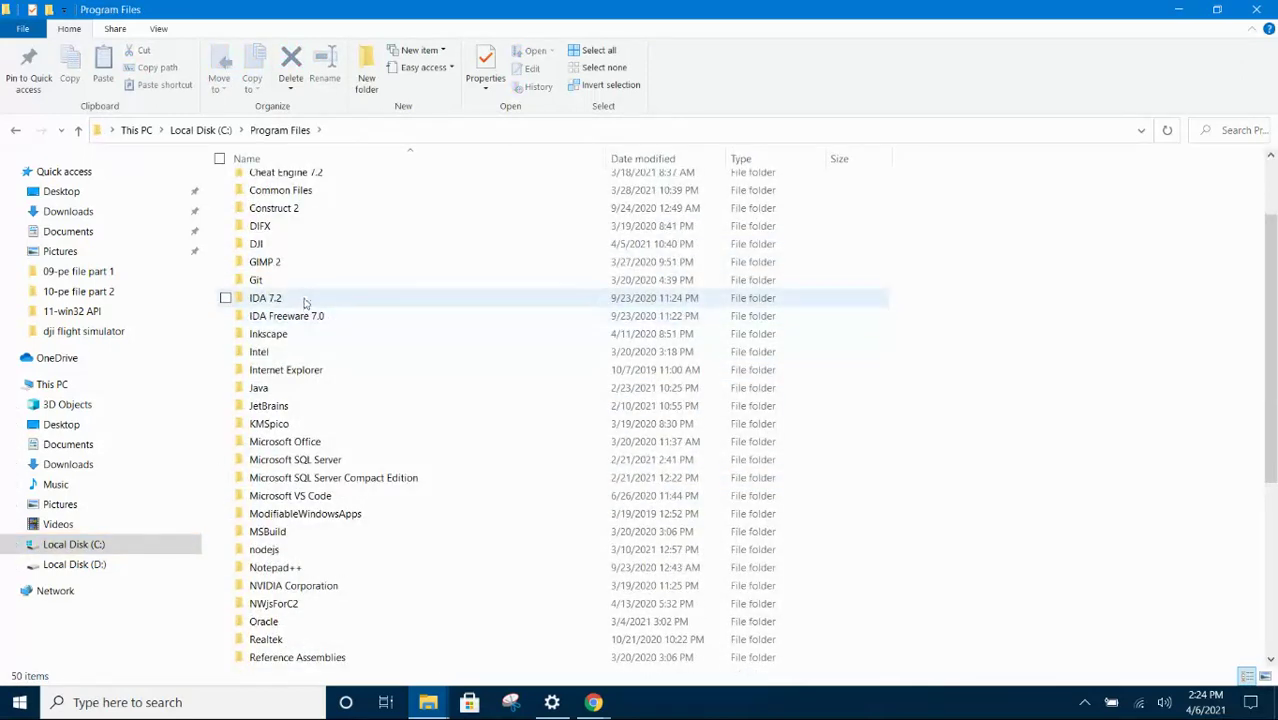
{"action": "double_click", "coordinate": [258, 245]}
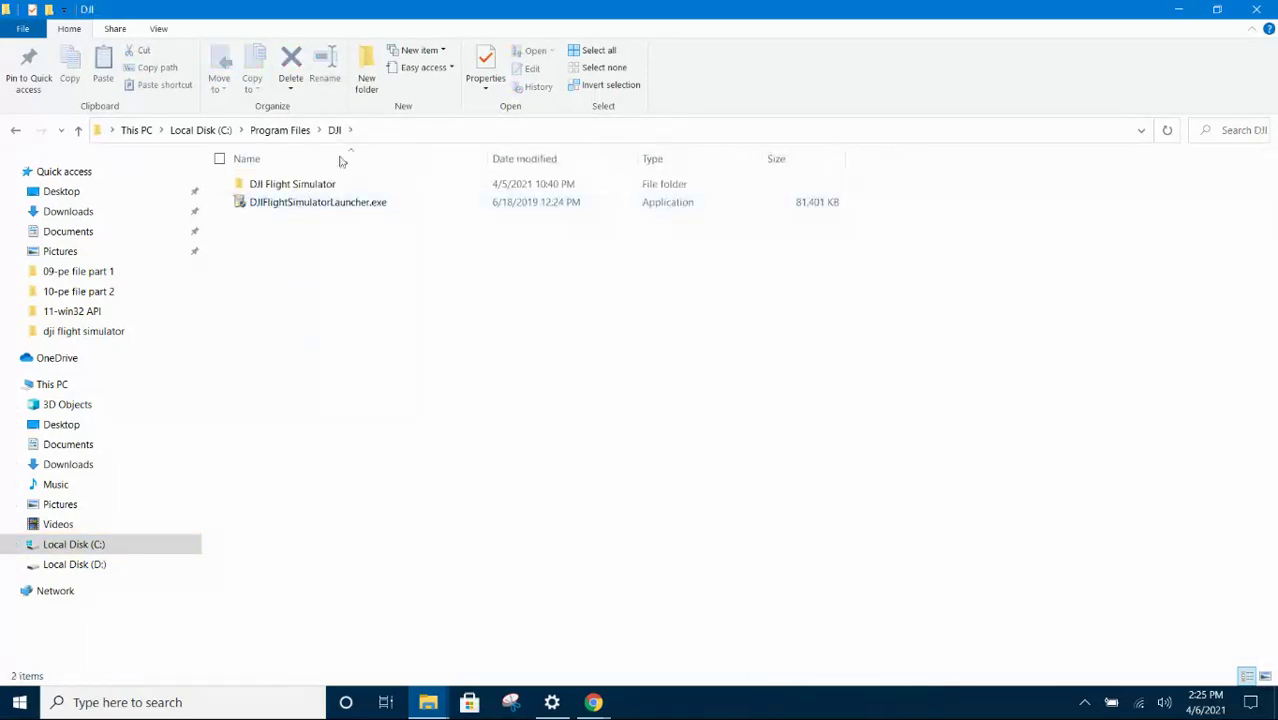
{"action": "left_click", "coordinate": [310, 207]}
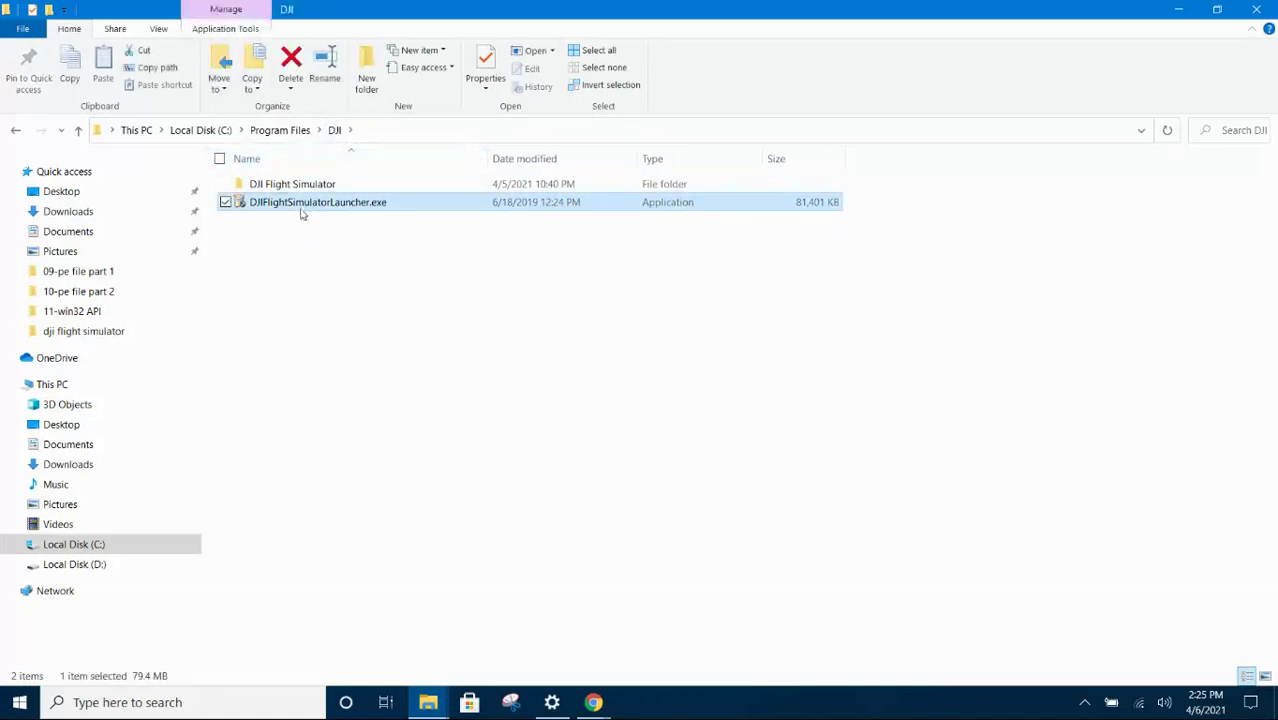
{"action": "left_click", "coordinate": [437, 132]}
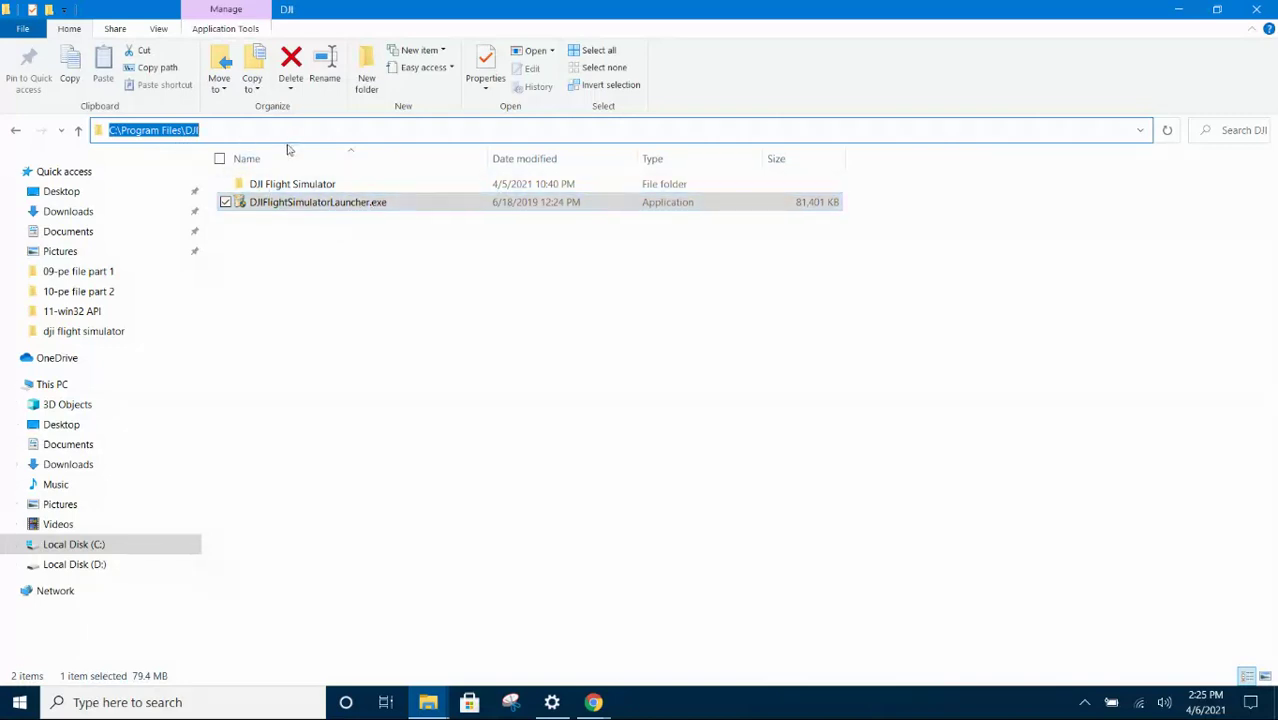
Return to C:\DFS and show its path, then bring back the Google 007_002 error results.
{"action": "left_click", "coordinate": [300, 186]}
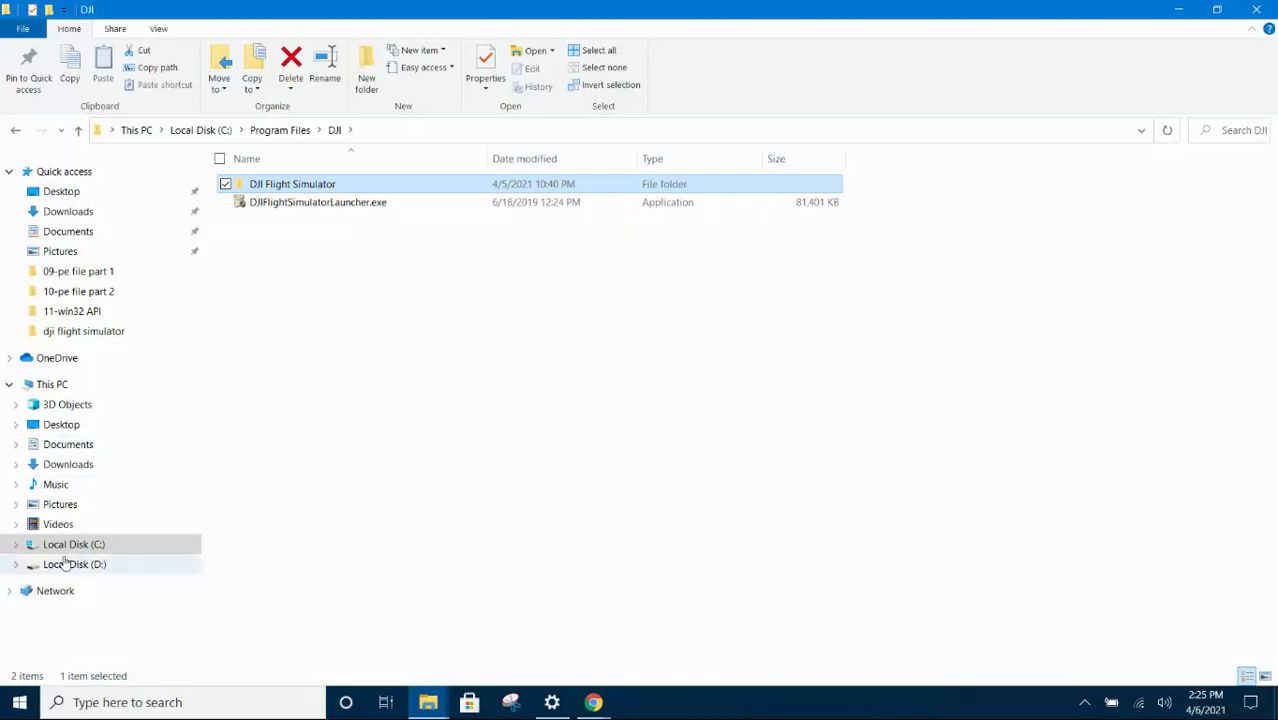
{"action": "left_click", "coordinate": [212, 130]}
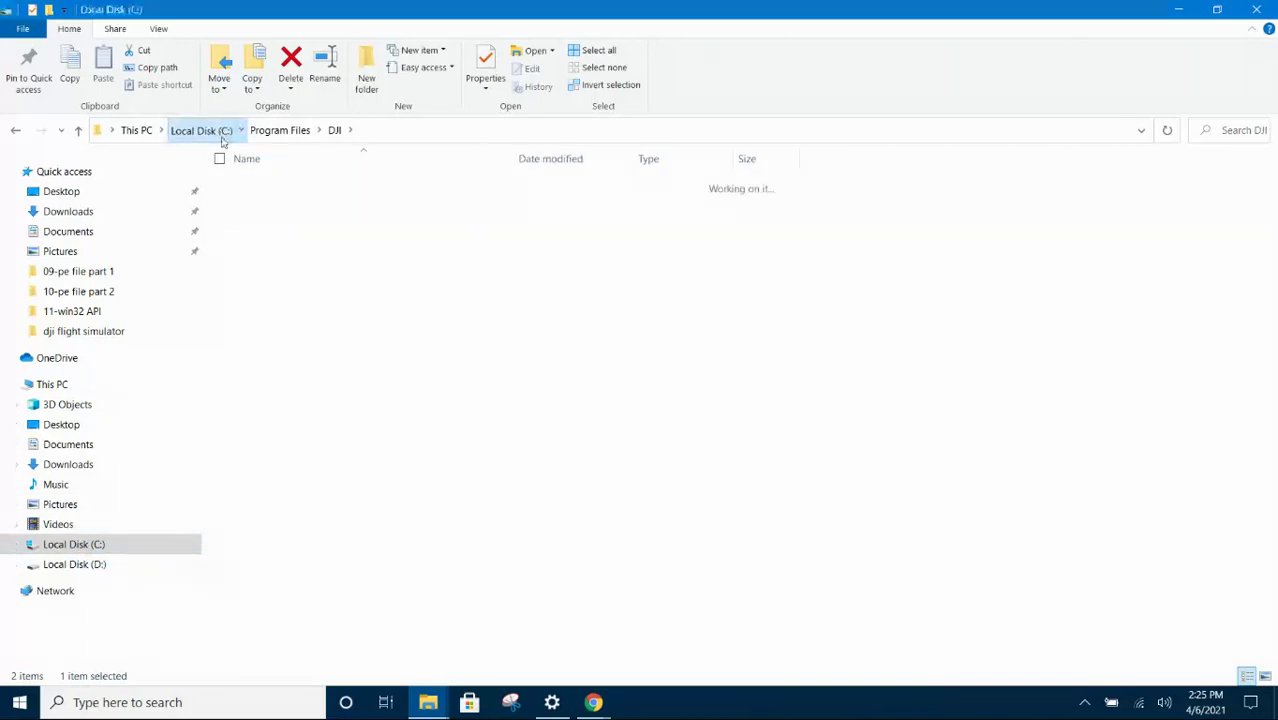
{"action": "scroll", "coordinate": [300, 319], "scroll_direction": "up", "scroll_amount": 3}
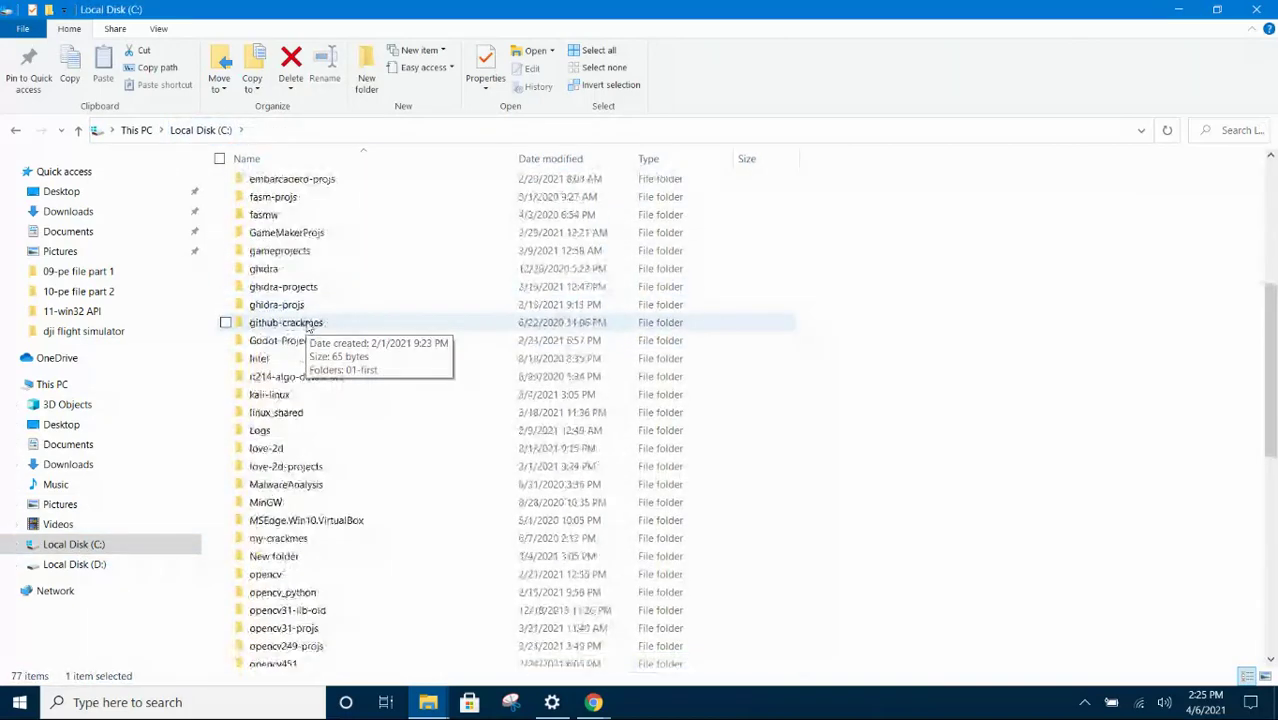
{"action": "scroll", "coordinate": [309, 323], "scroll_direction": "up", "scroll_amount": 2}
{"action": "scroll", "coordinate": [309, 323], "scroll_direction": "up", "scroll_amount": 2}
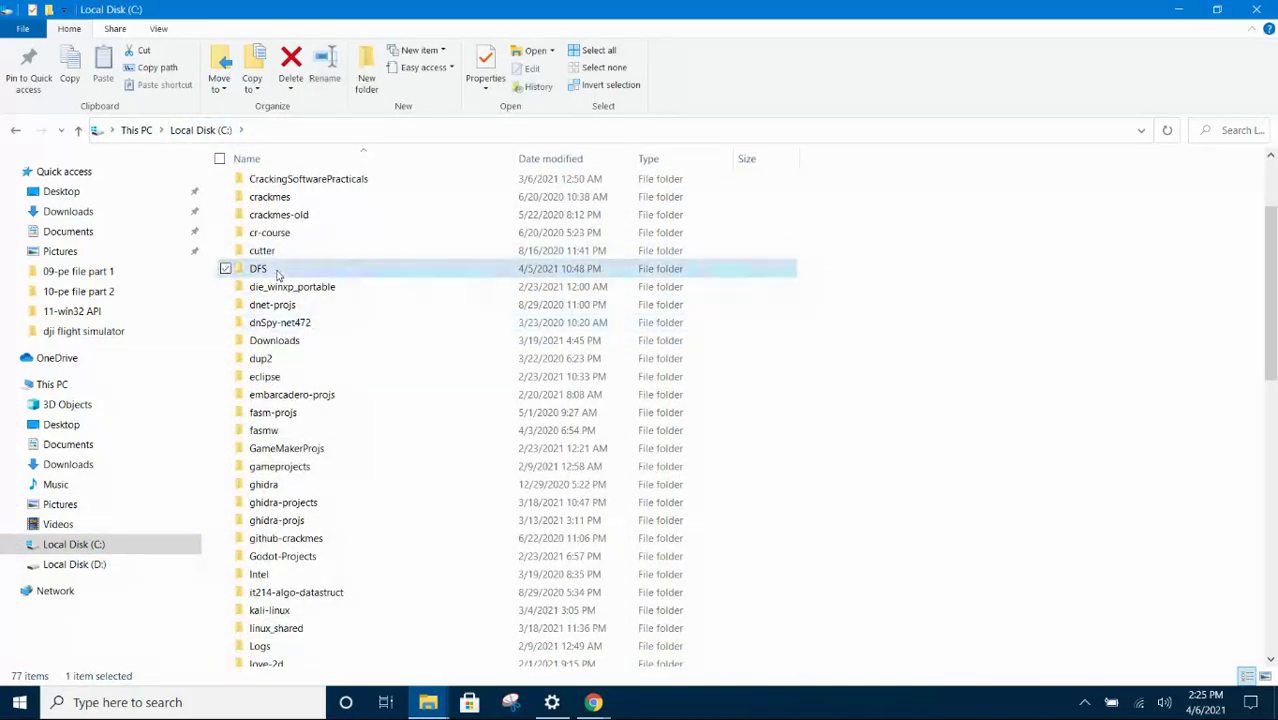
{"action": "double_click", "coordinate": [278, 272]}
{"action": "left_click", "coordinate": [335, 130]}
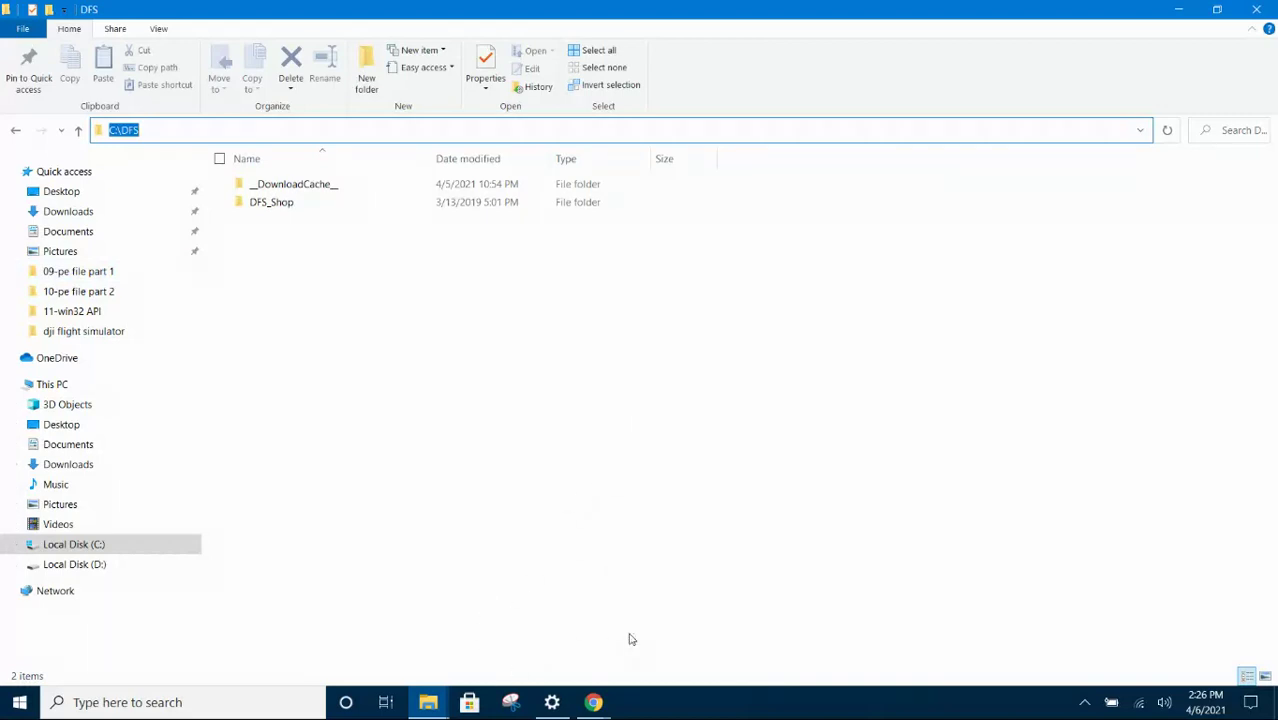
{"action": "left_click", "coordinate": [594, 702]}
{"action": "left_click", "coordinate": [466, 631]}
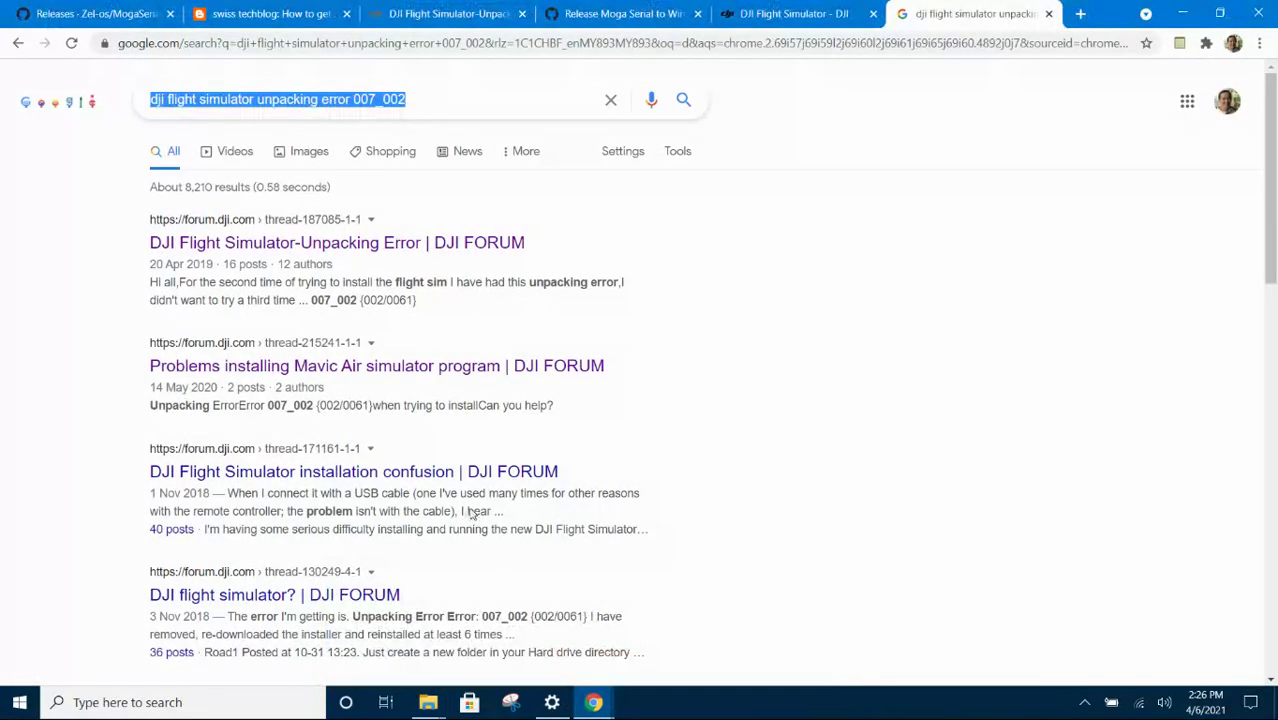
Review the MogaSerial v1.5.1 release assets on GitHub, then bring forward the MogaSerial-v151 folder.
{"action": "left_click", "coordinate": [634, 14]}
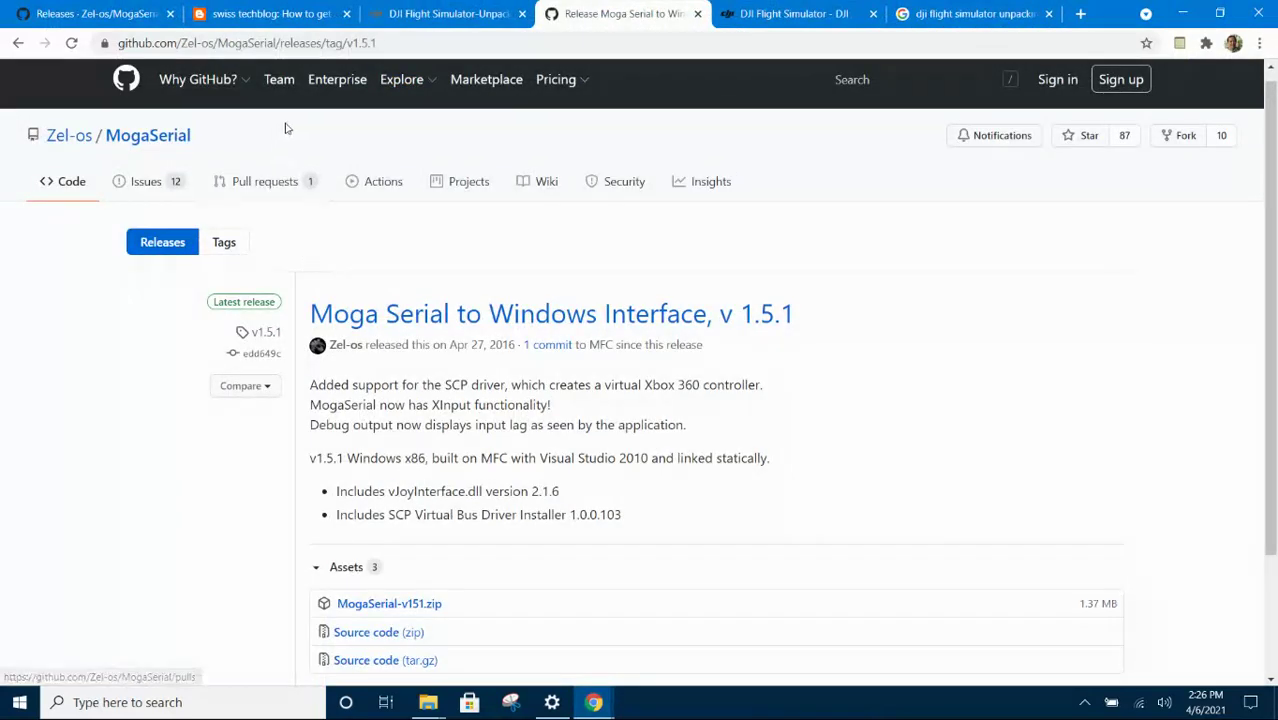
{"action": "scroll", "coordinate": [412, 378], "scroll_direction": "down", "scroll_amount": 1}
{"action": "scroll", "coordinate": [411, 378], "scroll_direction": "down", "scroll_amount": 1}
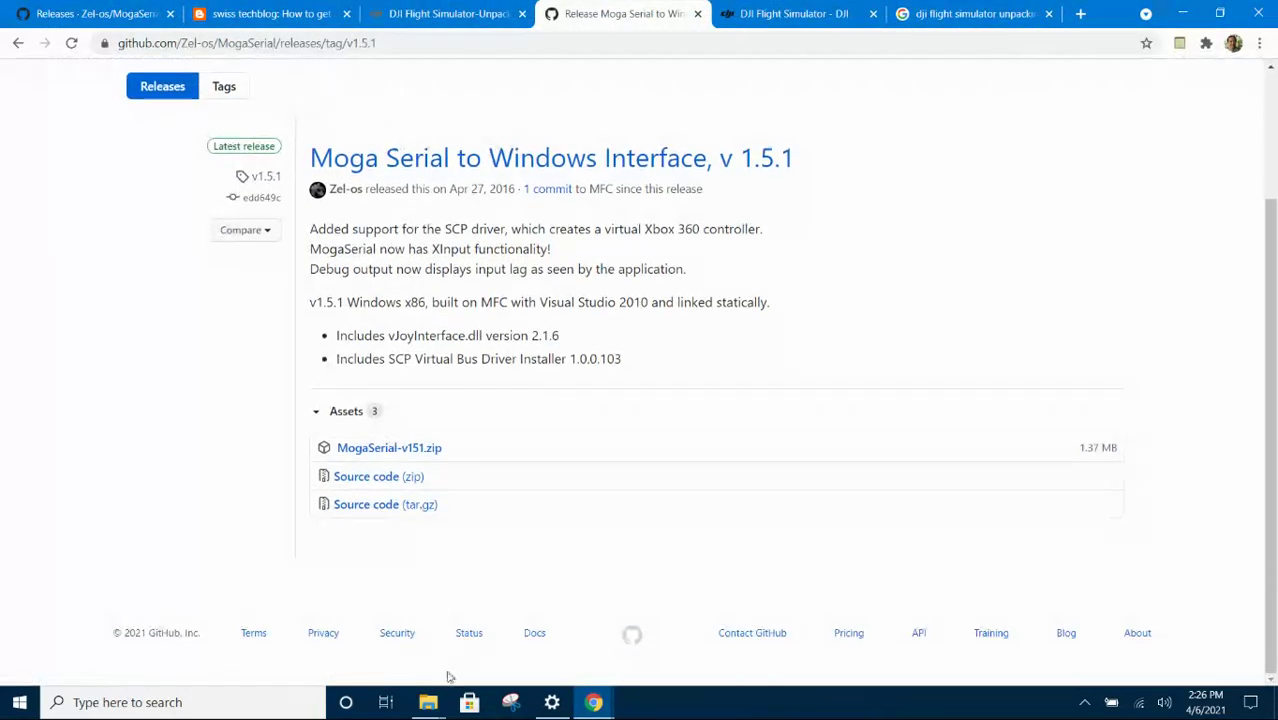
{"action": "left_click", "coordinate": [428, 702]}
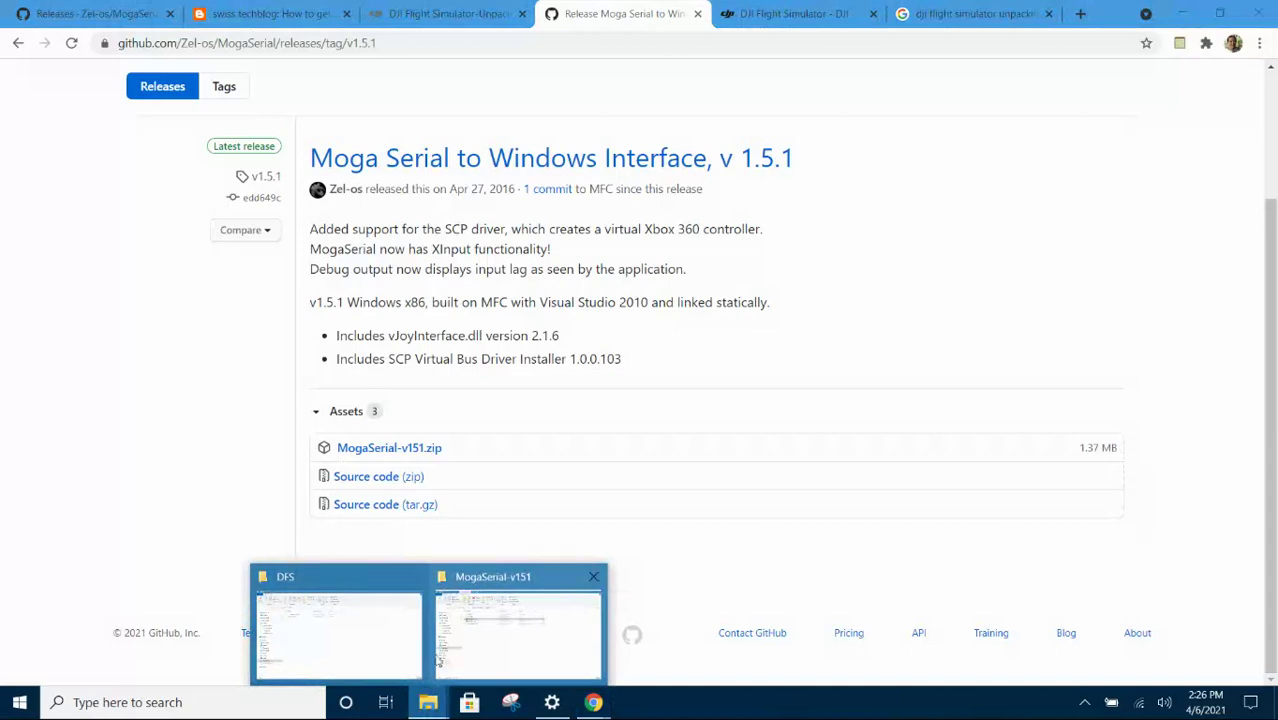
{"action": "left_click", "coordinate": [518, 630]}
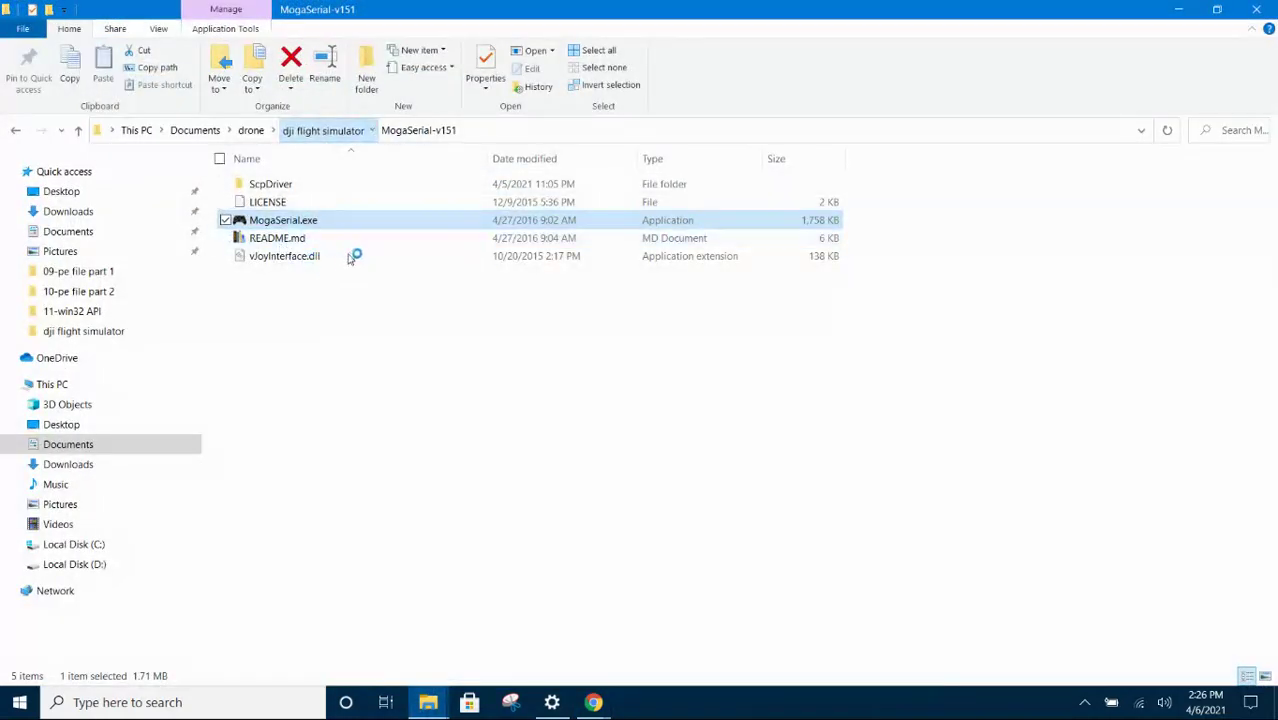
Inspect the MogaSerial-v151 folder and its ScpDriver subfolder, then select MogaSerial.exe.
{"action": "left_click", "coordinate": [326, 132]}
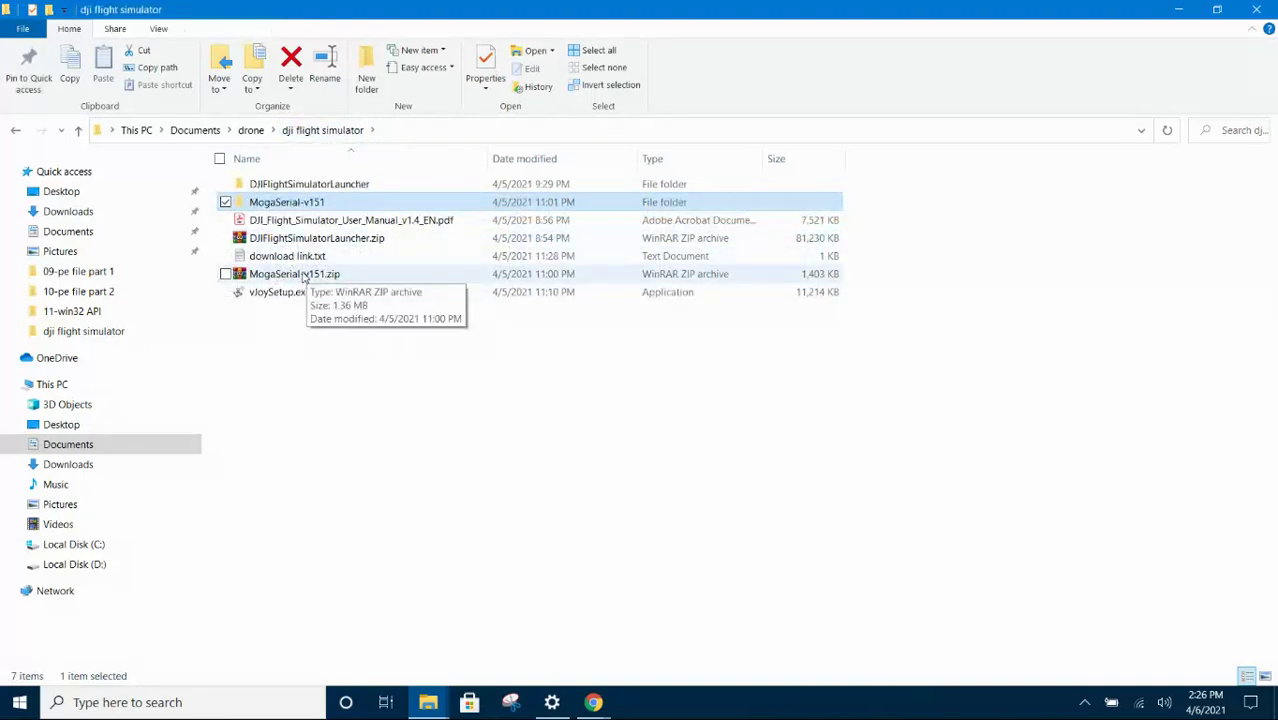
{"action": "double_click", "coordinate": [337, 204]}
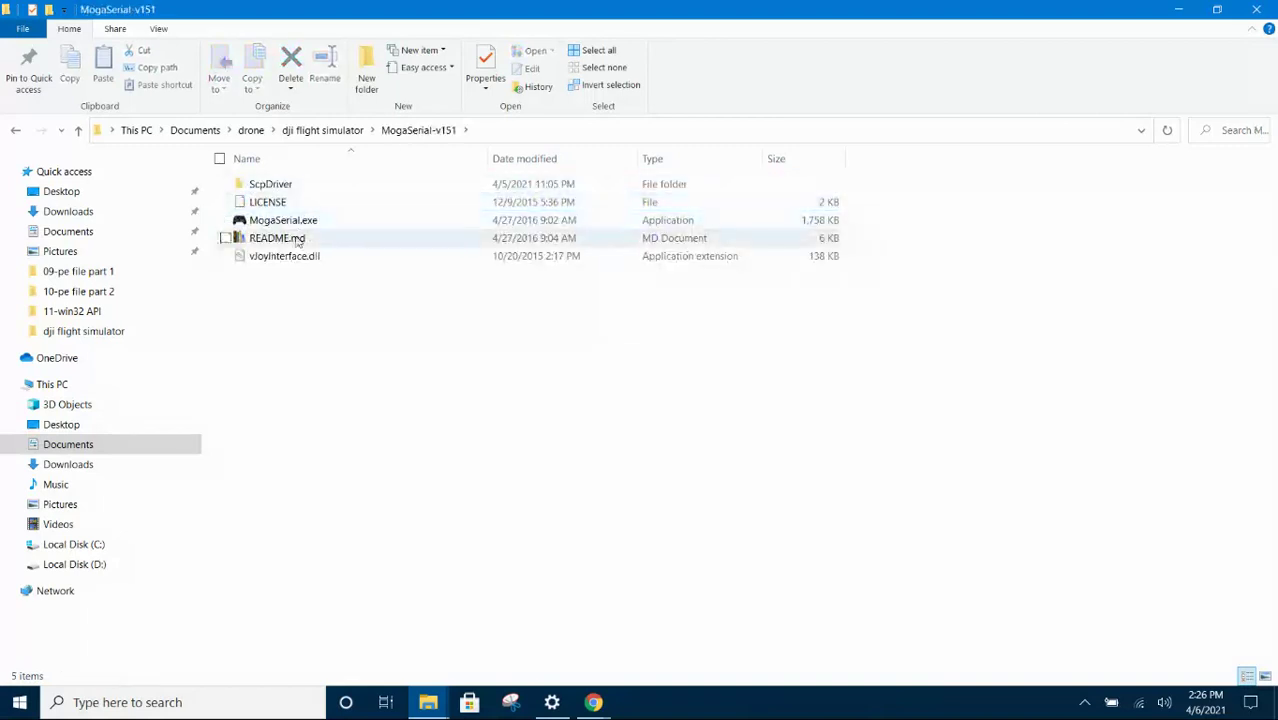
{"action": "double_click", "coordinate": [280, 186]}
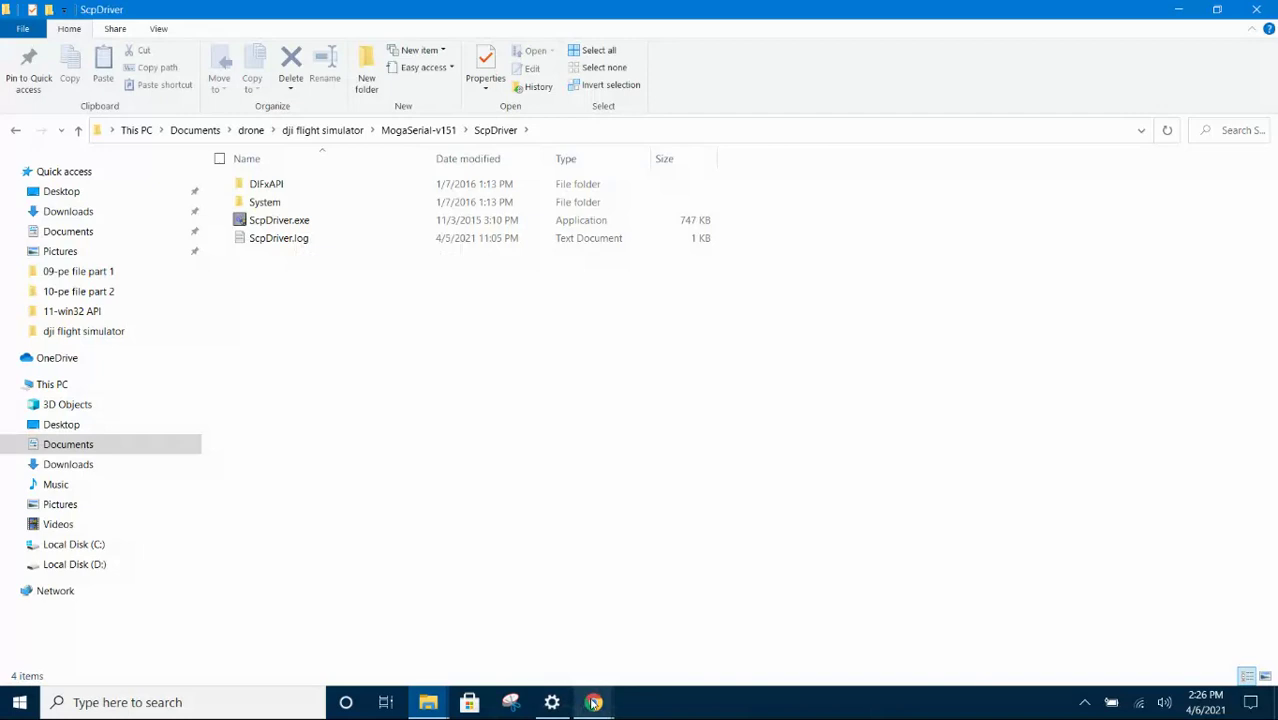
{"action": "left_click", "coordinate": [430, 130]}
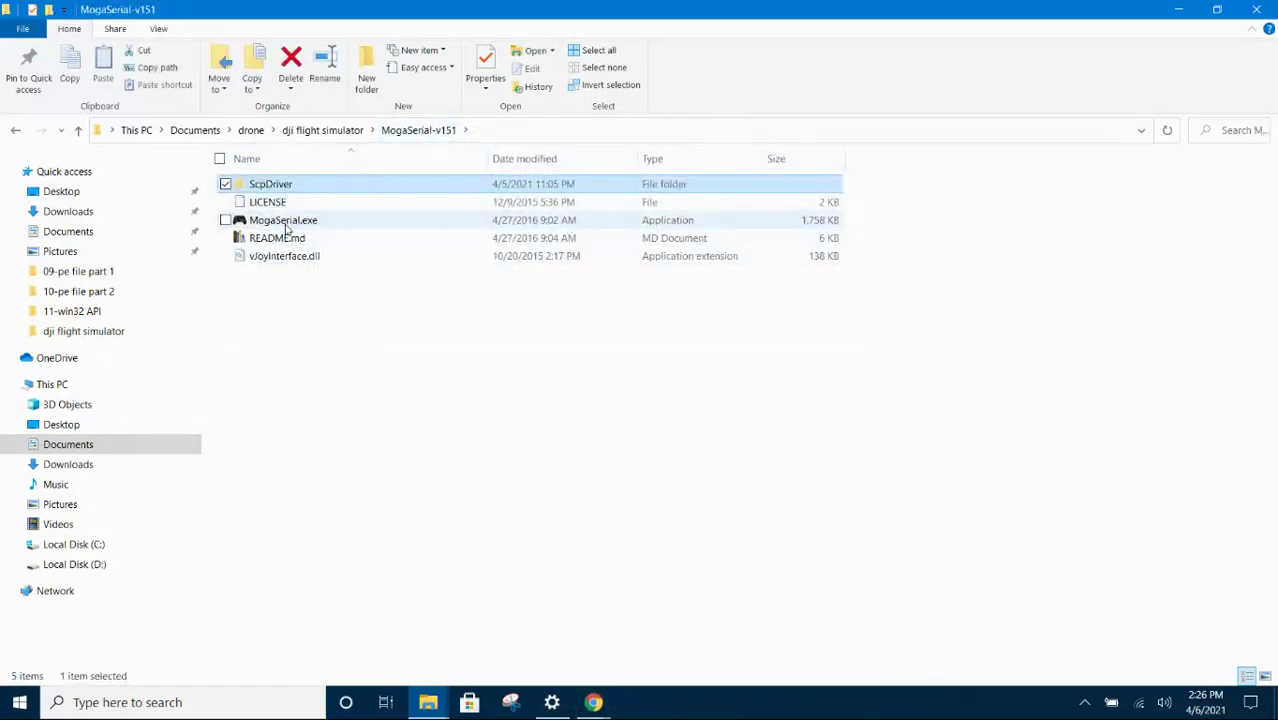
{"action": "left_click", "coordinate": [286, 224]}
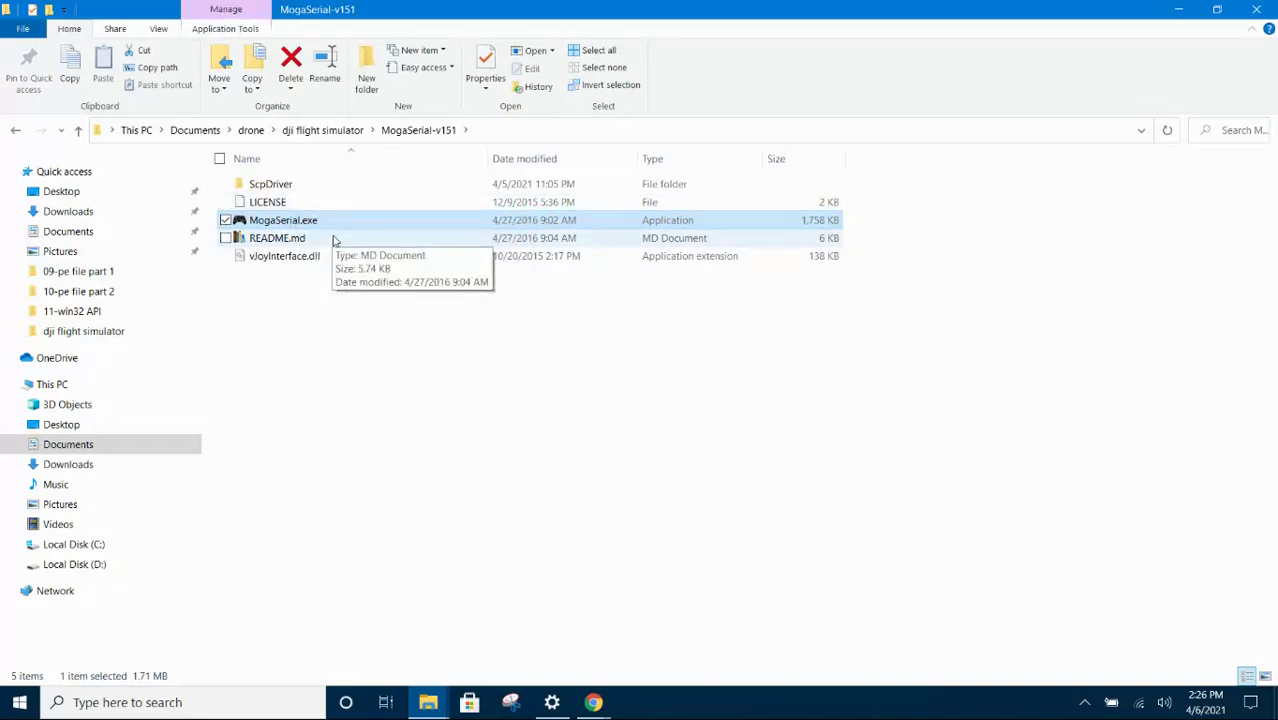
Switch to Chrome and show the swiss techblog Moga controller guide.
{"action": "left_click", "coordinate": [589, 706]}
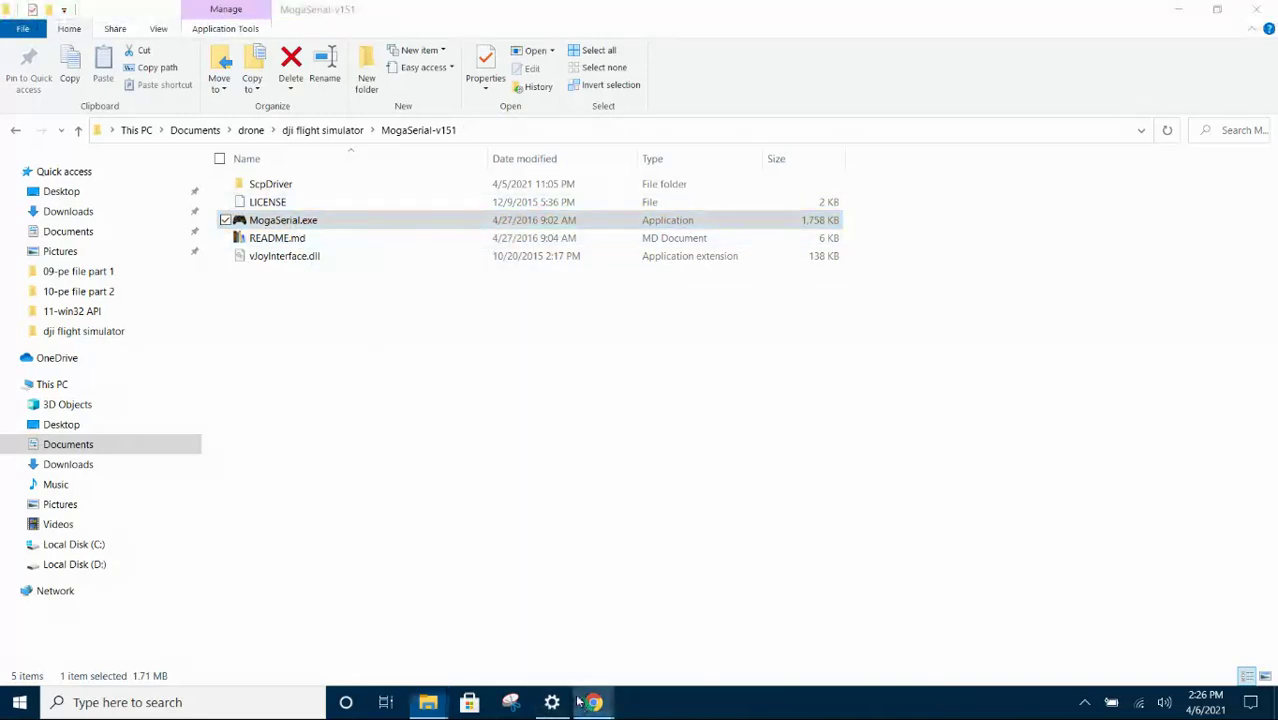
{"action": "mouse_move", "coordinate": [593, 702]}
{"action": "left_click", "coordinate": [434, 645]}
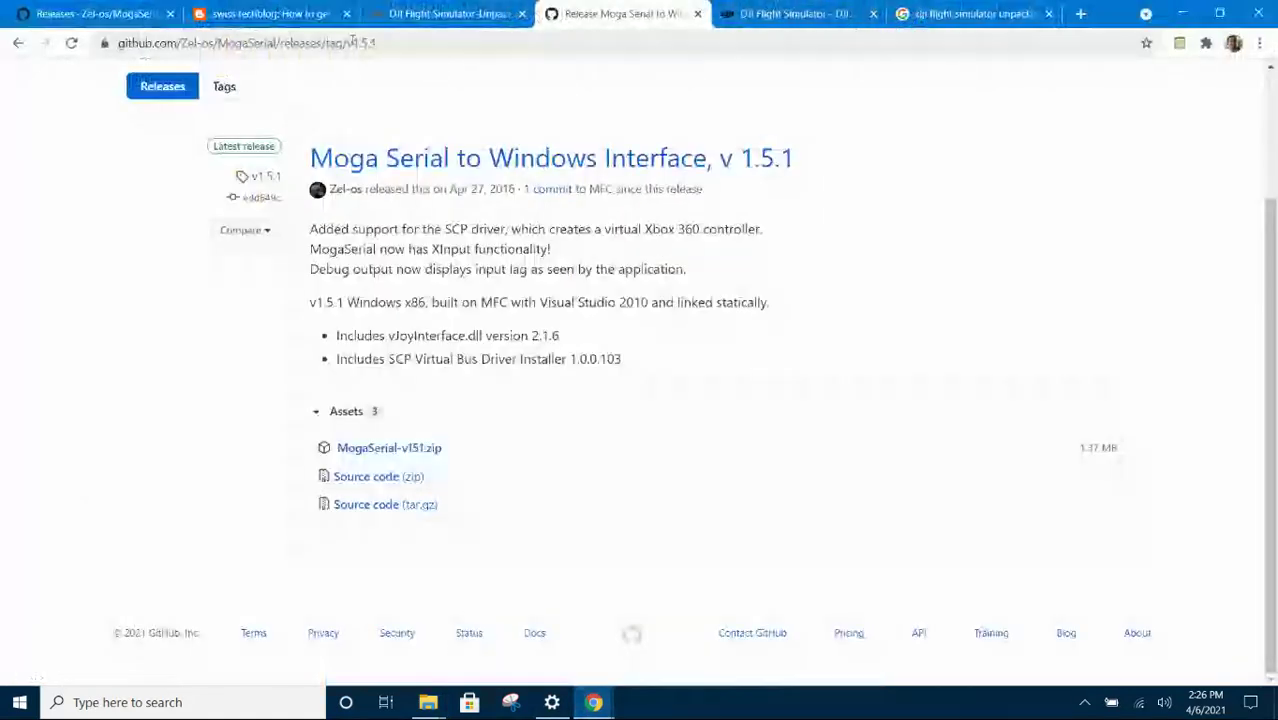
{"action": "left_click", "coordinate": [288, 13]}
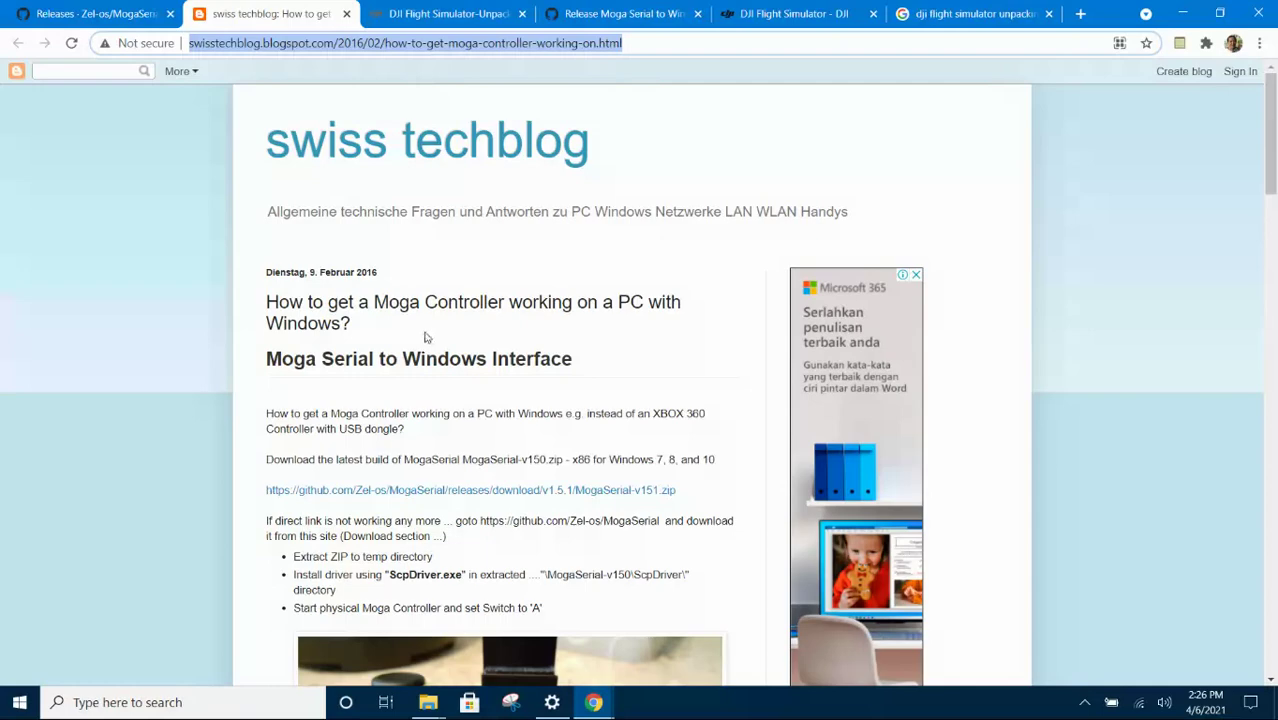
Read the guide's steps for installing ScpDriver and starting MogaSerial.
{"action": "scroll", "coordinate": [425, 337], "scroll_direction": "down", "scroll_amount": 5}
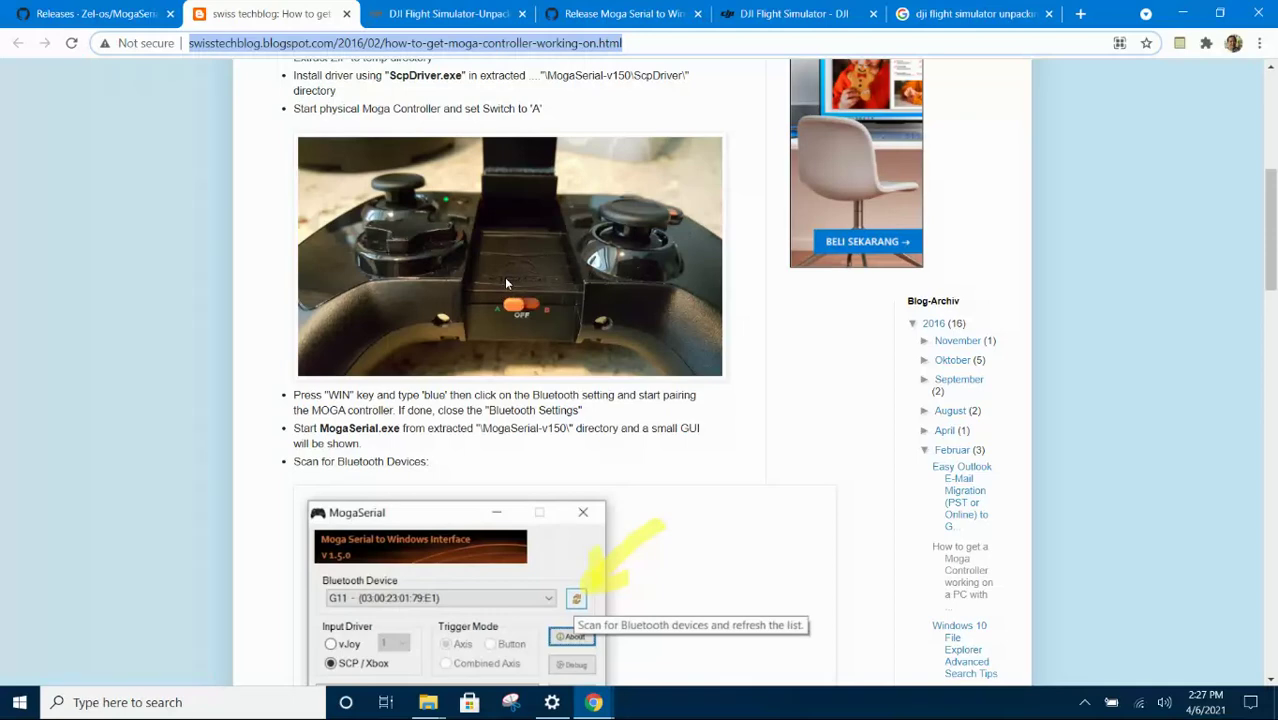
{"action": "scroll", "coordinate": [546, 295], "scroll_direction": "down", "scroll_amount": 2}
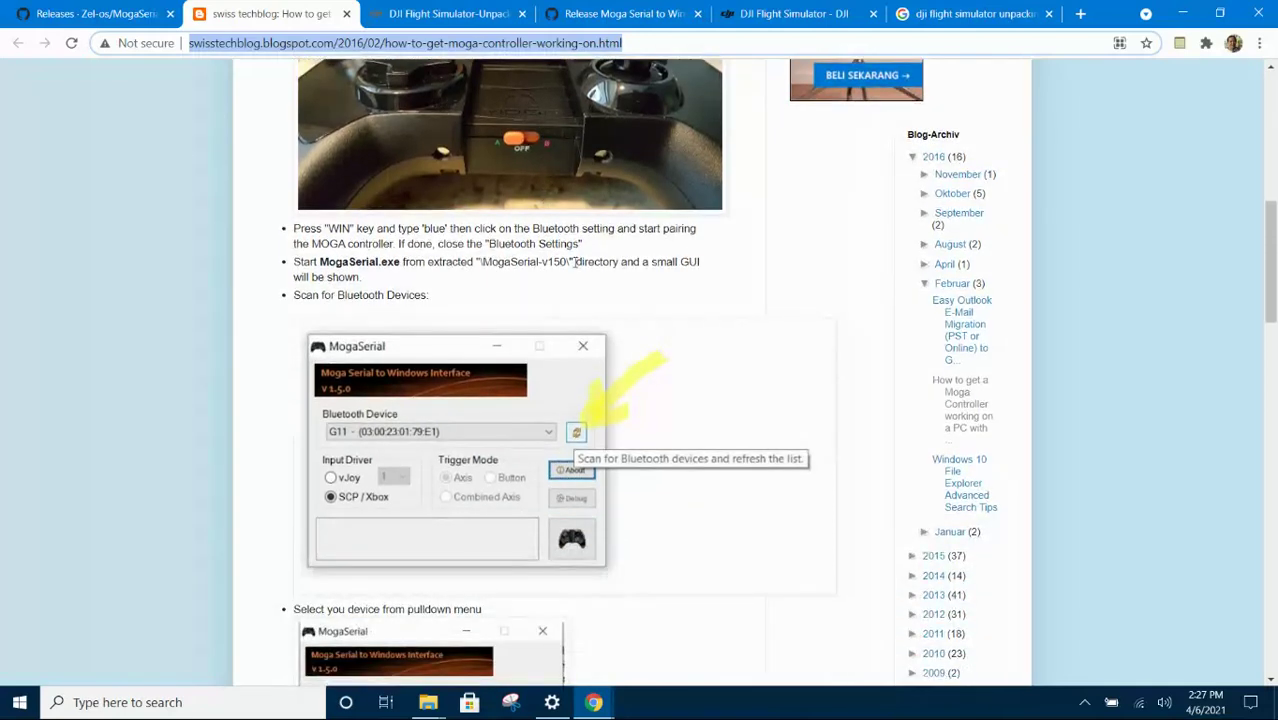
{"action": "scroll", "coordinate": [470, 400], "scroll_direction": "up", "scroll_amount": 3}
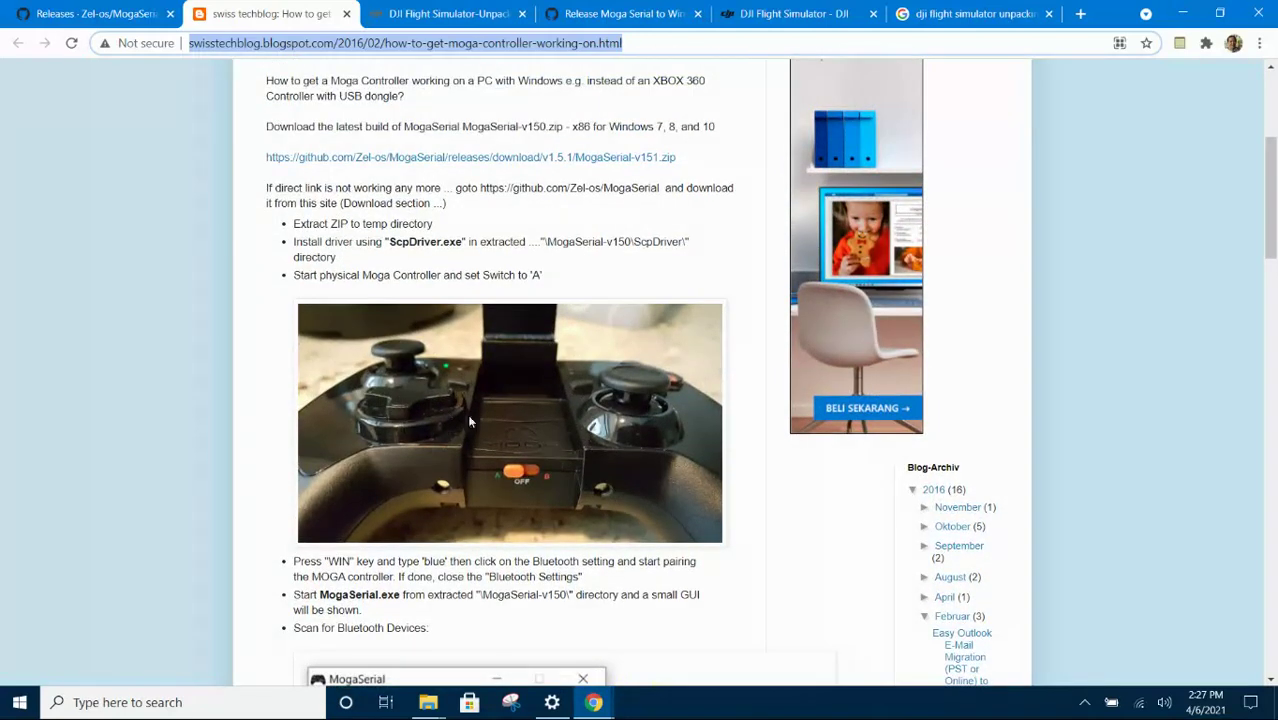
{"action": "scroll", "coordinate": [527, 398], "scroll_direction": "down", "scroll_amount": 1}
{"action": "scroll", "coordinate": [480, 360], "scroll_direction": "down", "scroll_amount": 3}
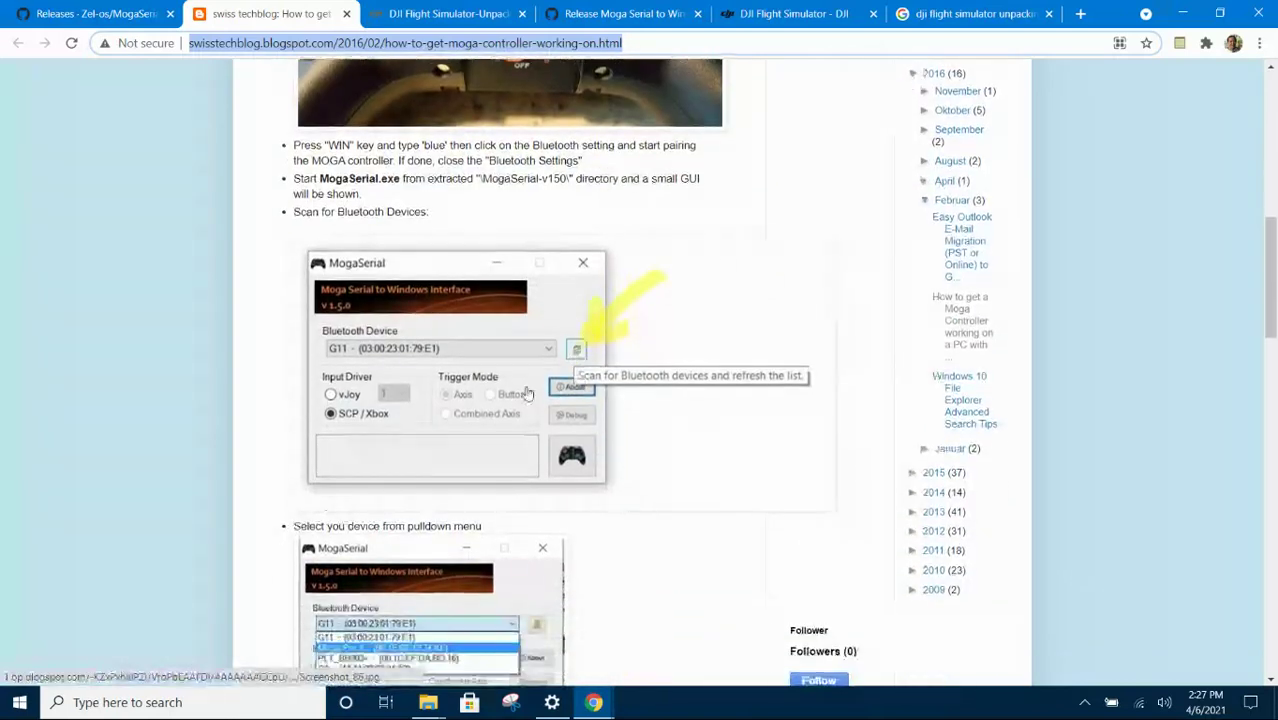
Glance at the MogaSerial-v151 Explorer window, then return to the swiss techblog guide.
{"action": "left_click", "coordinate": [428, 702]}
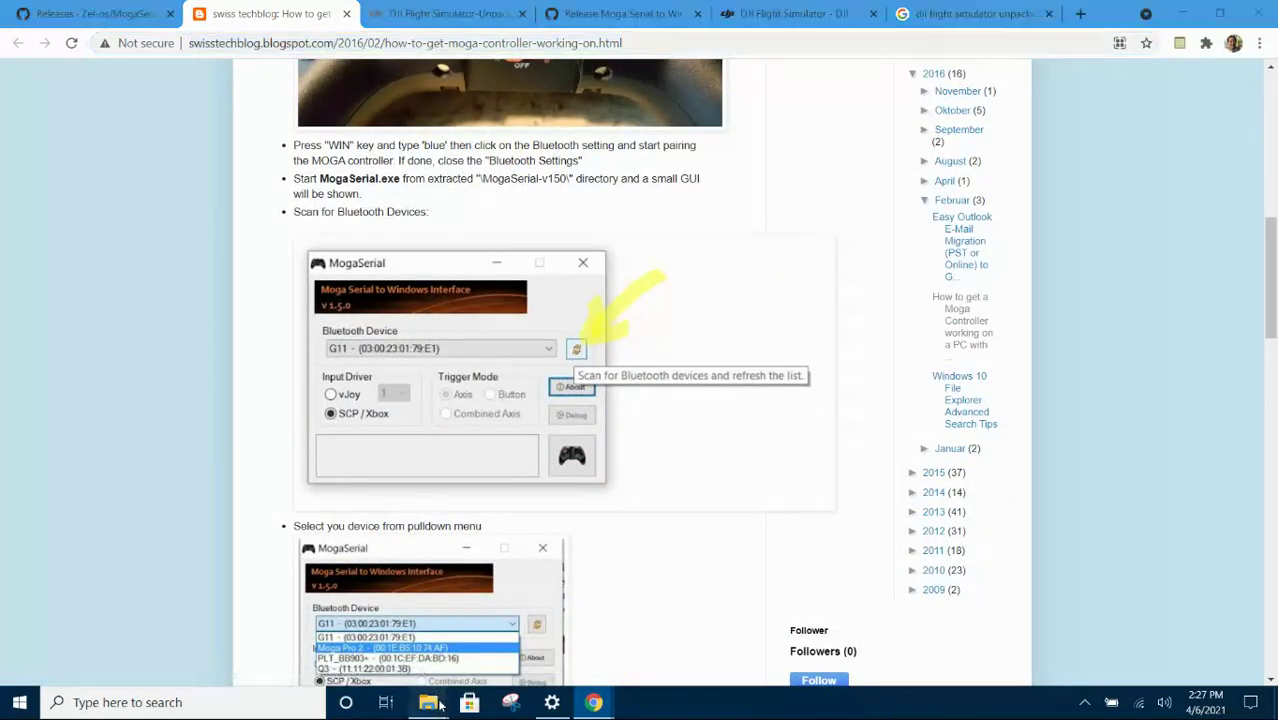
{"action": "left_click", "coordinate": [450, 622]}
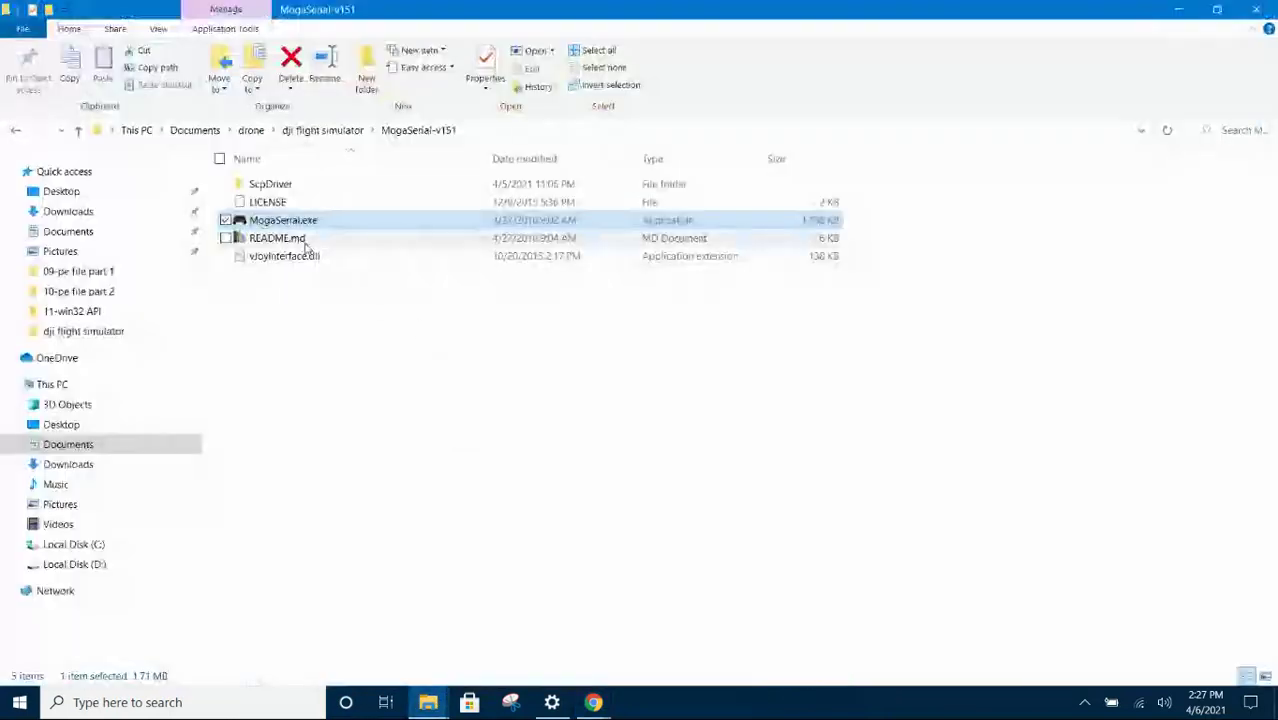
{"action": "left_click", "coordinate": [593, 702]}
{"action": "left_click", "coordinate": [428, 652]}
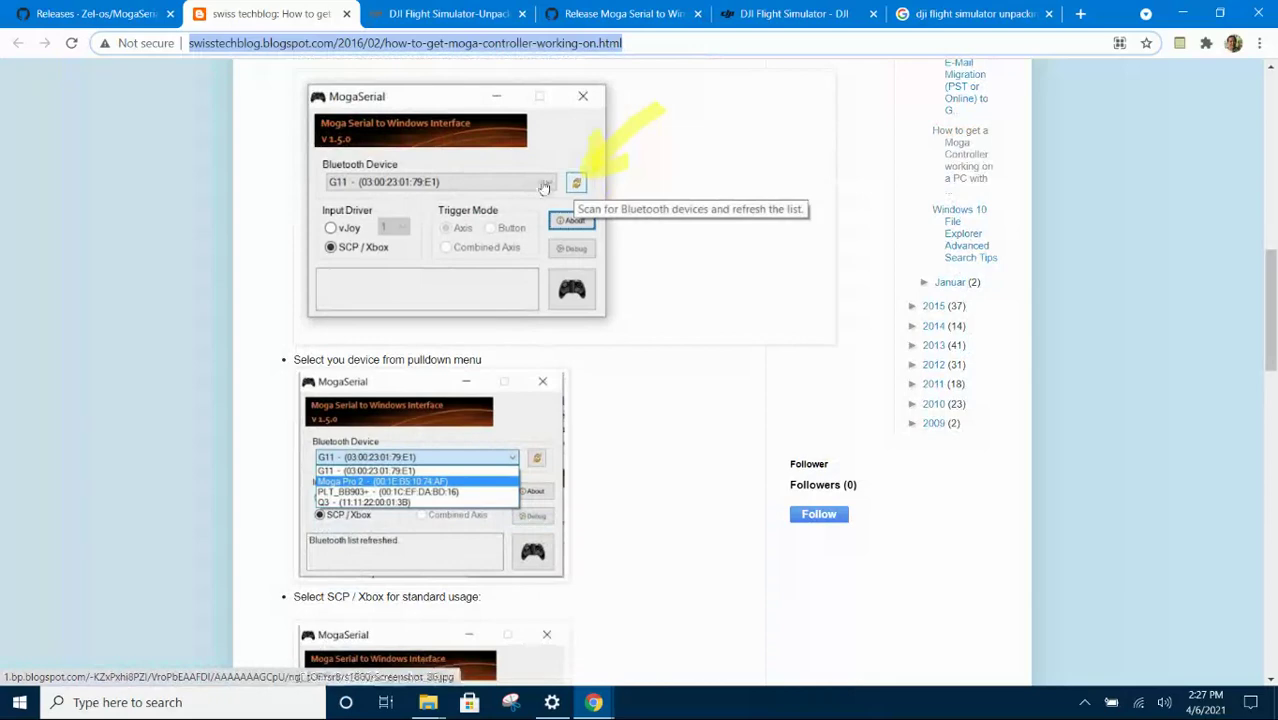
Read on through selecting SCP/Xbox, connecting, the confirmation message, and the comments.
{"action": "scroll", "coordinate": [470, 358], "scroll_direction": "down", "scroll_amount": 2}
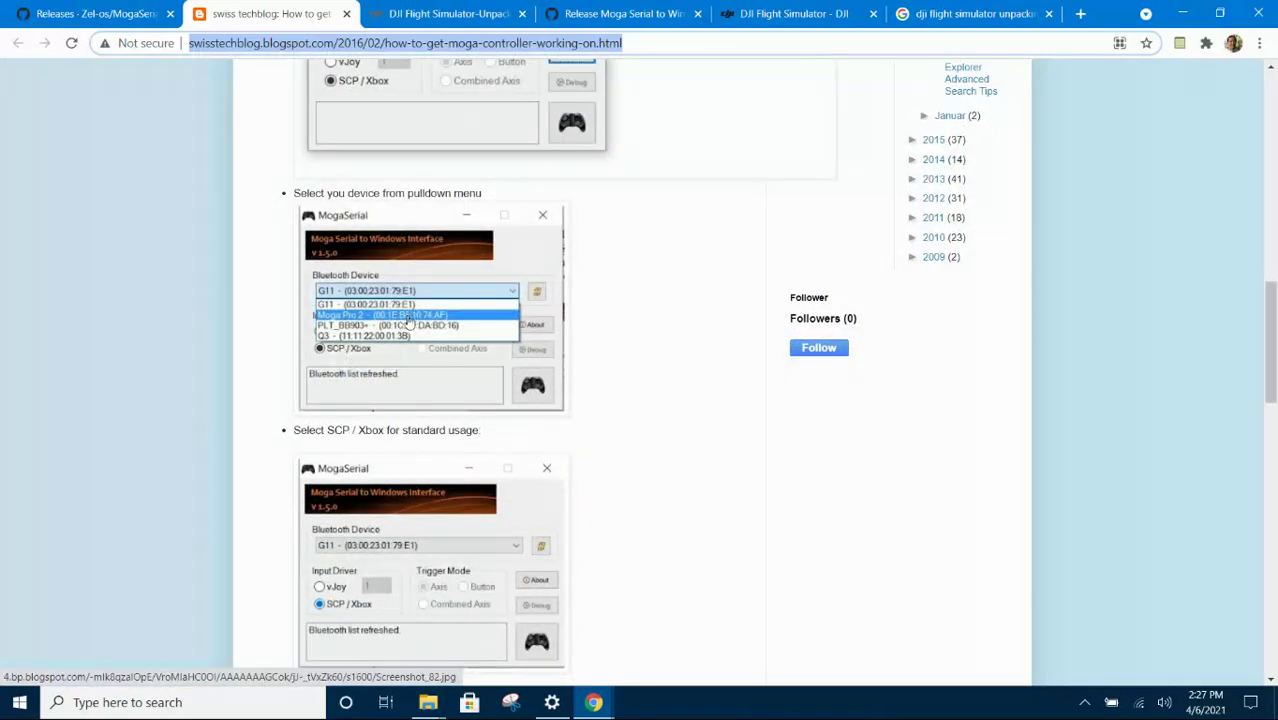
{"action": "scroll", "coordinate": [416, 328], "scroll_direction": "down", "scroll_amount": 3}
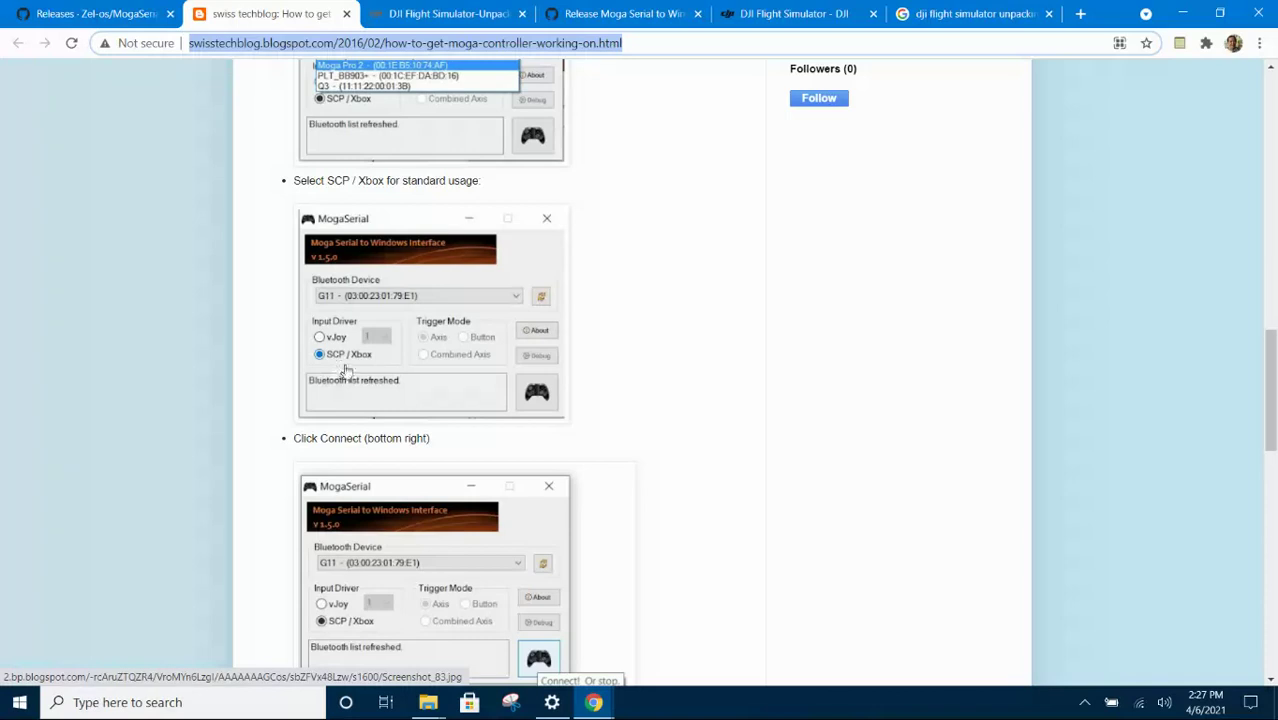
{"action": "scroll", "coordinate": [368, 374], "scroll_direction": "down", "scroll_amount": 1}
{"action": "scroll", "coordinate": [372, 390], "scroll_direction": "down", "scroll_amount": 2}
{"action": "scroll", "coordinate": [372, 392], "scroll_direction": "down", "scroll_amount": 2}
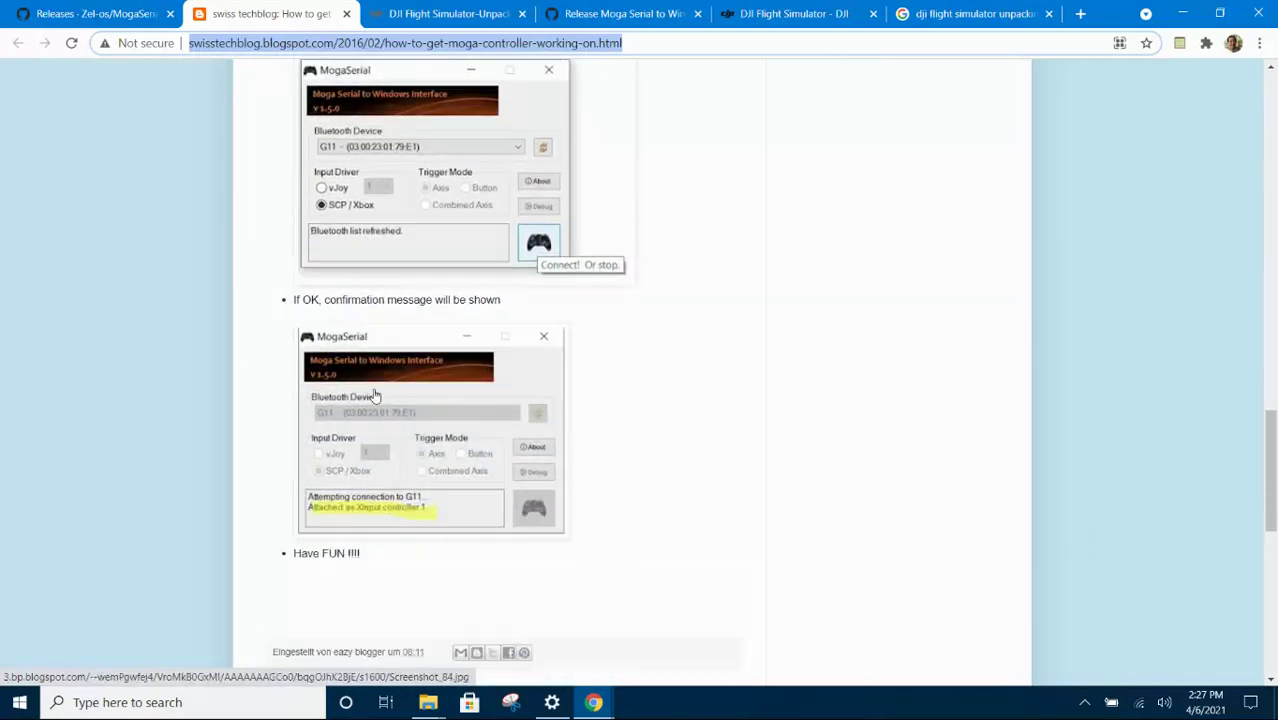
{"action": "scroll", "coordinate": [374, 394], "scroll_direction": "down", "scroll_amount": 2}
{"action": "scroll", "coordinate": [377, 398], "scroll_direction": "down", "scroll_amount": 1}
{"action": "scroll", "coordinate": [377, 398], "scroll_direction": "down", "scroll_amount": 1}
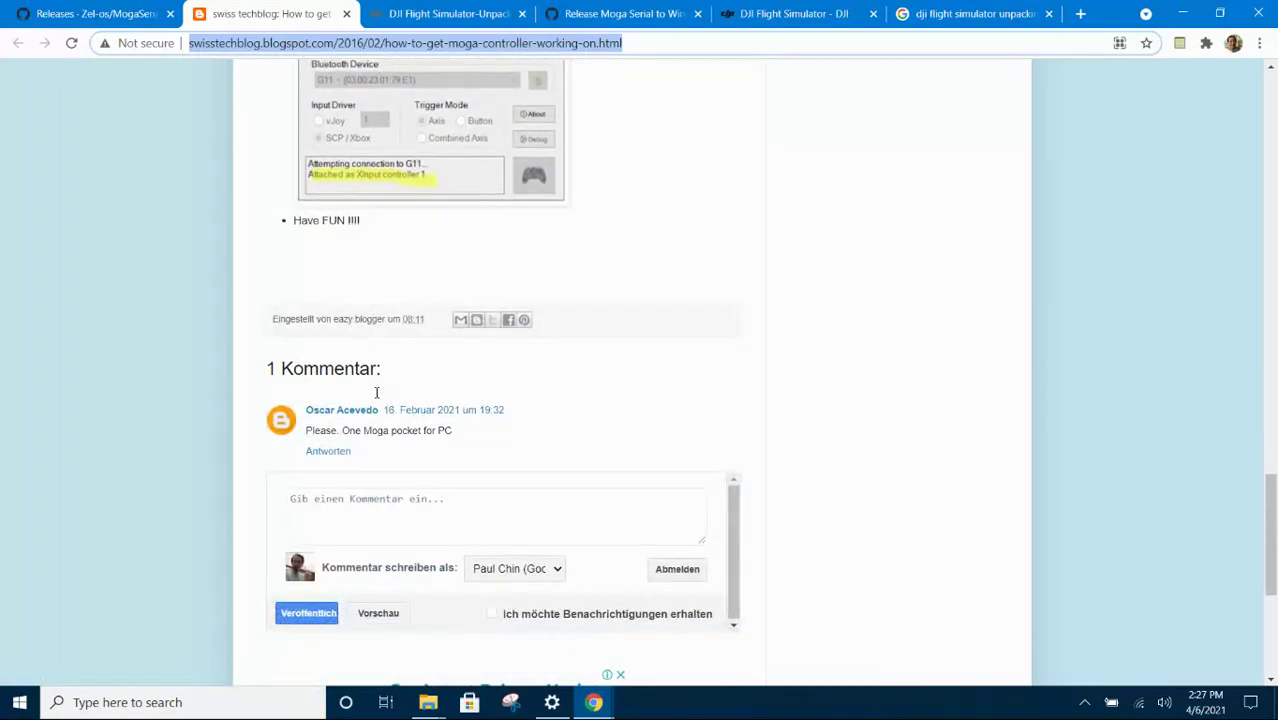